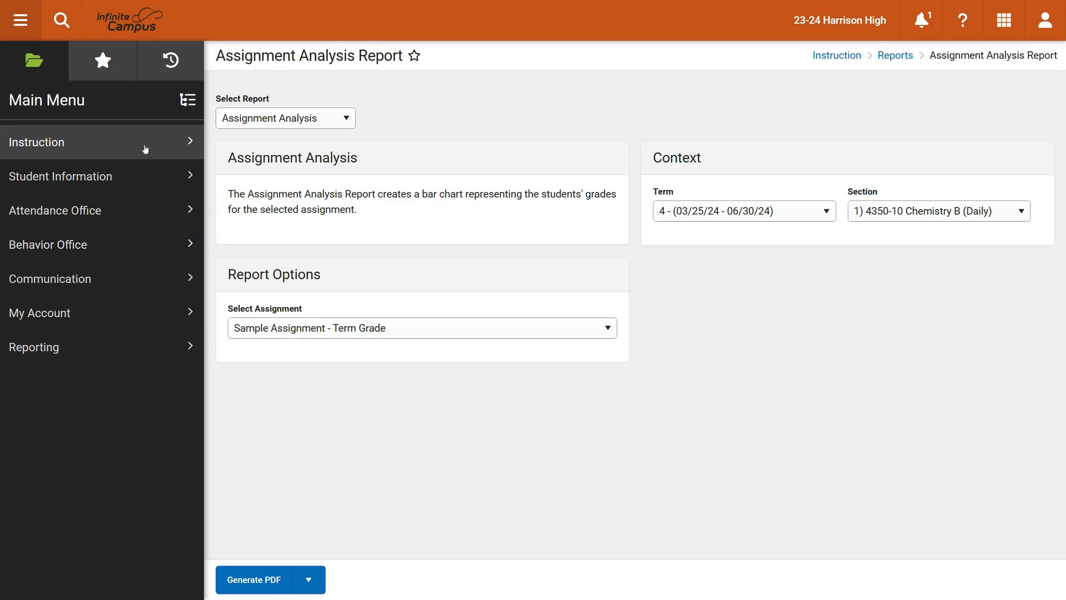
# - Open the Grade Book and look through the course sections offered for each term
pyautogui.click(49, 146)
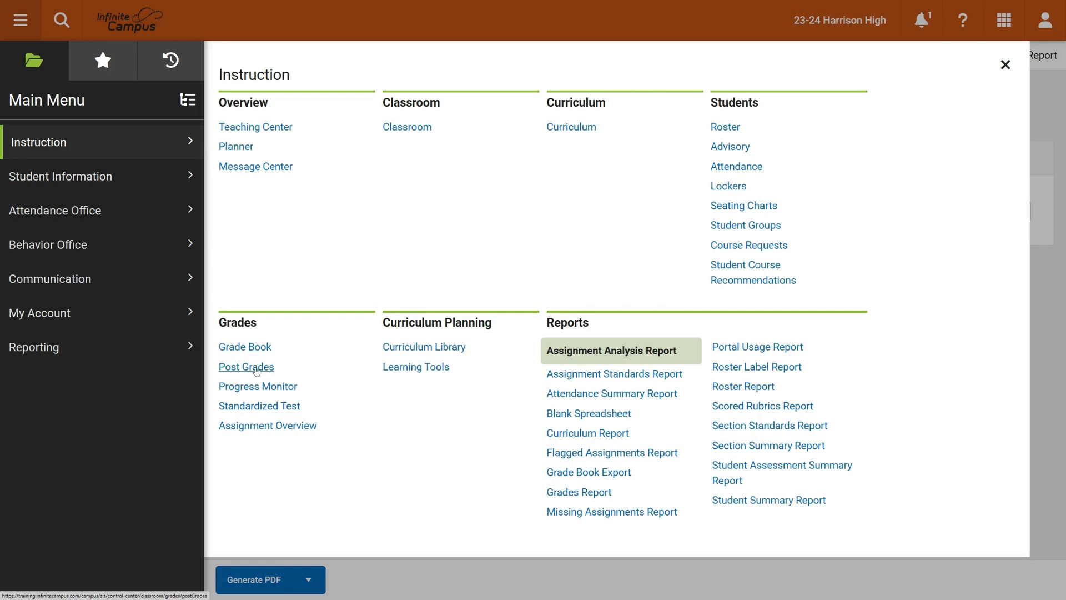
pyautogui.click(244, 348)
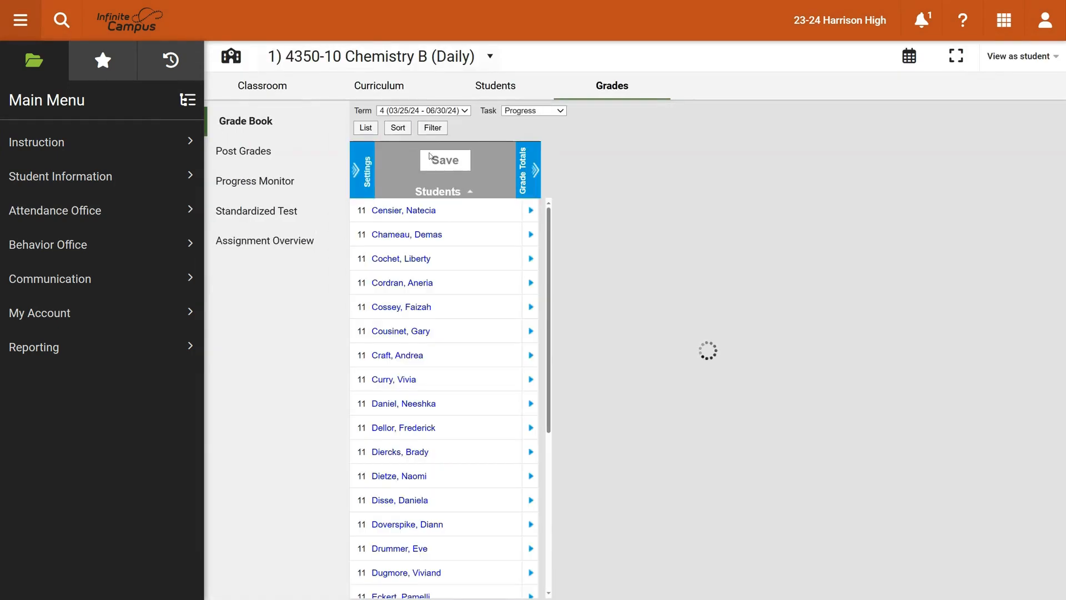
pyautogui.click(487, 62)
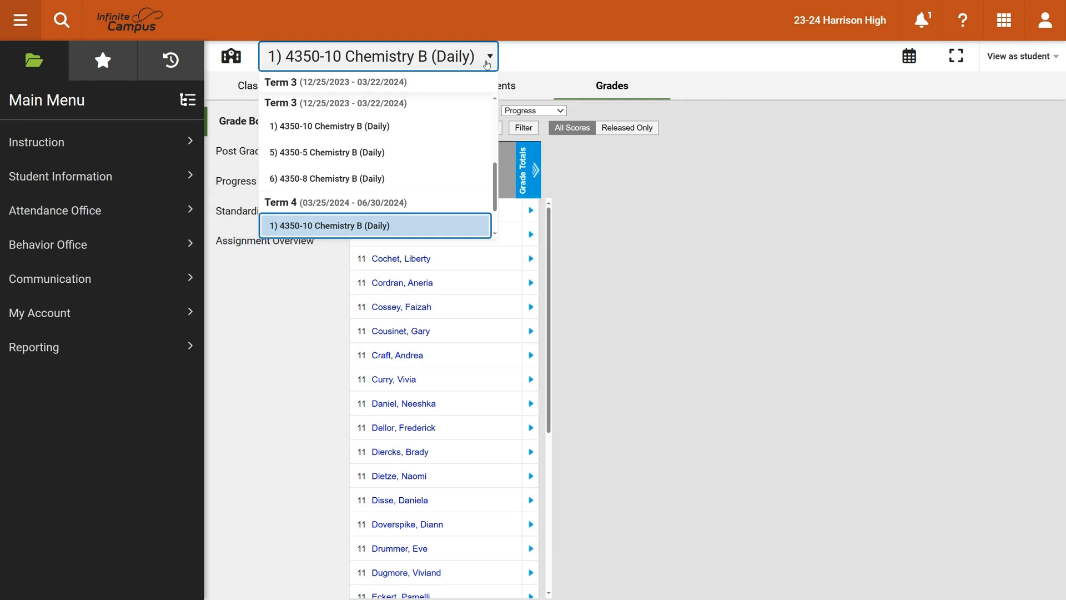
pyautogui.scroll(5, 422, 135)
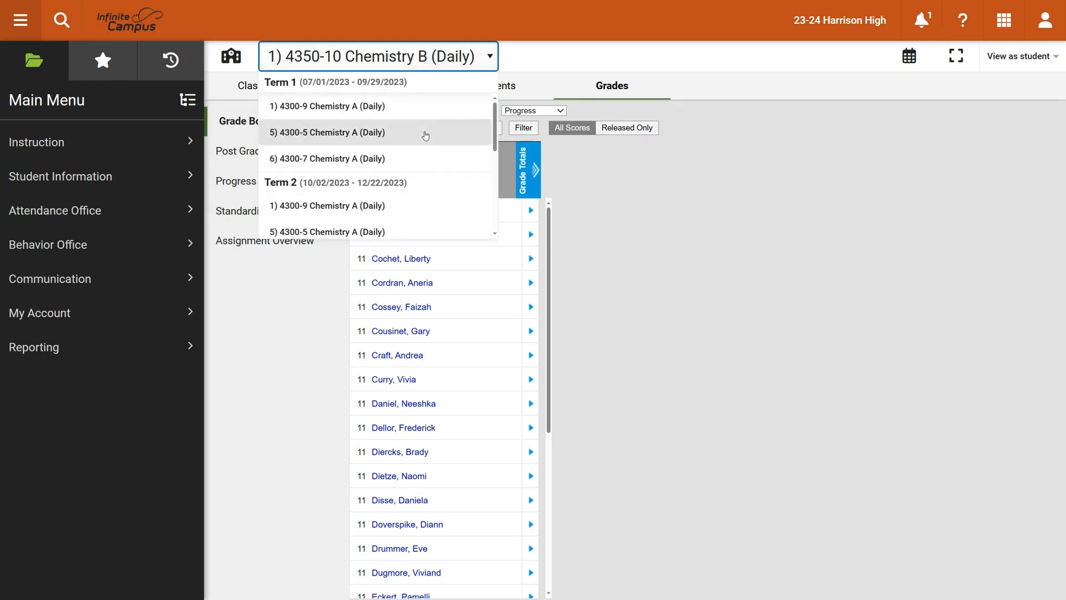
pyautogui.click(554, 181)
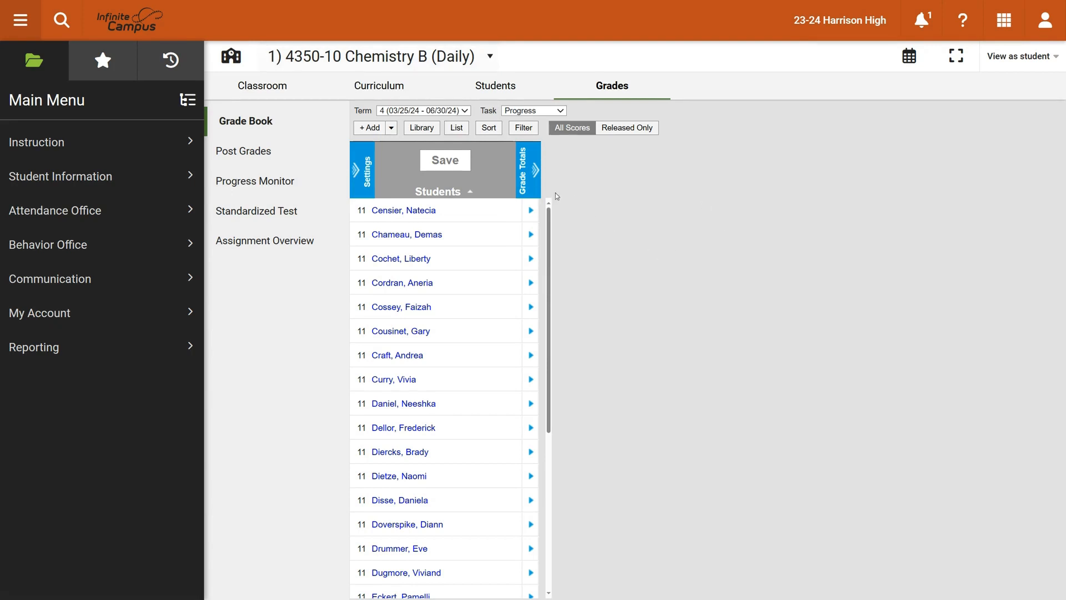
# - Open the grade book's category settings and list the categories for section 1) 4350-10 Chemistry B
pyautogui.click(355, 172)
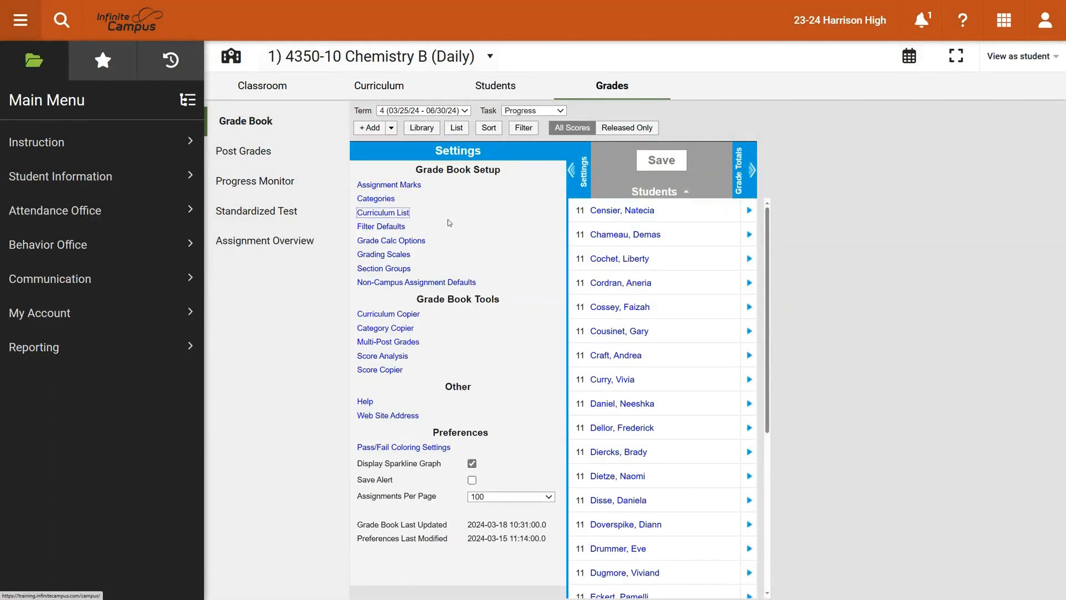
pyautogui.click(382, 200)
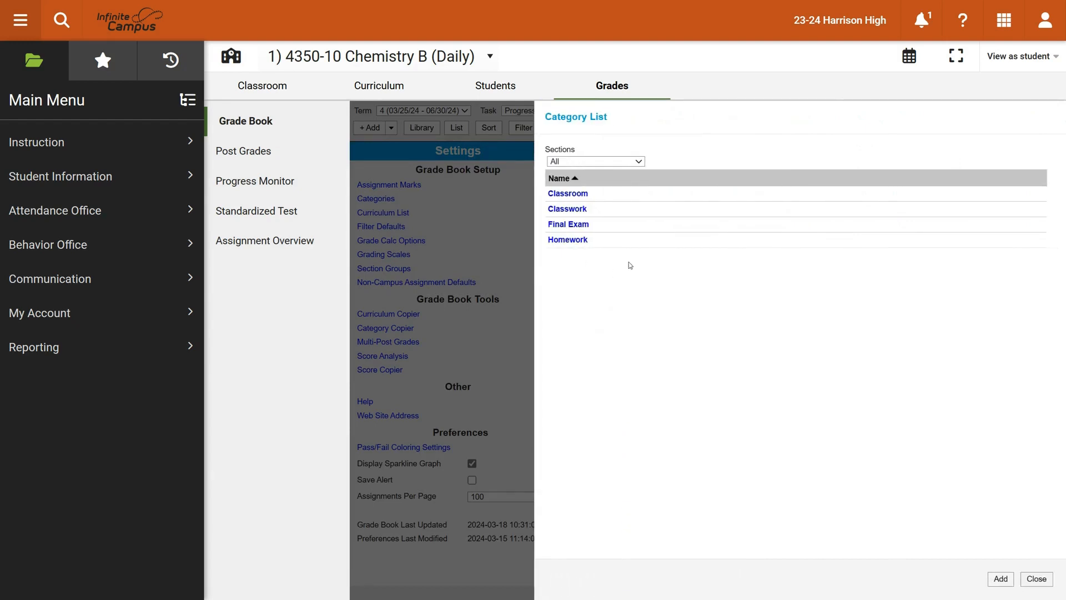
pyautogui.click(624, 162)
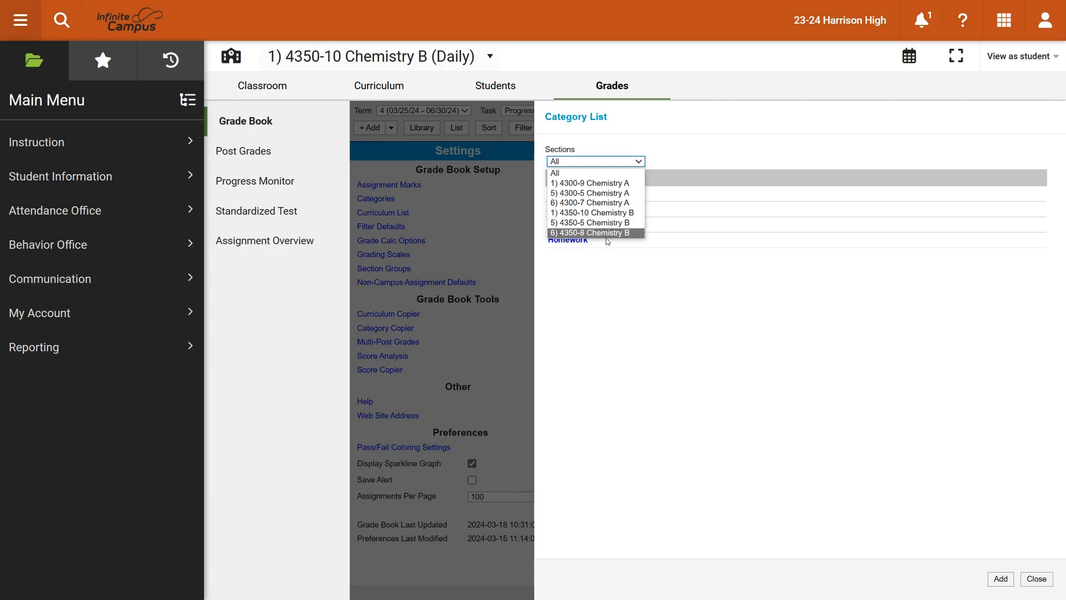
pyautogui.click(593, 174)
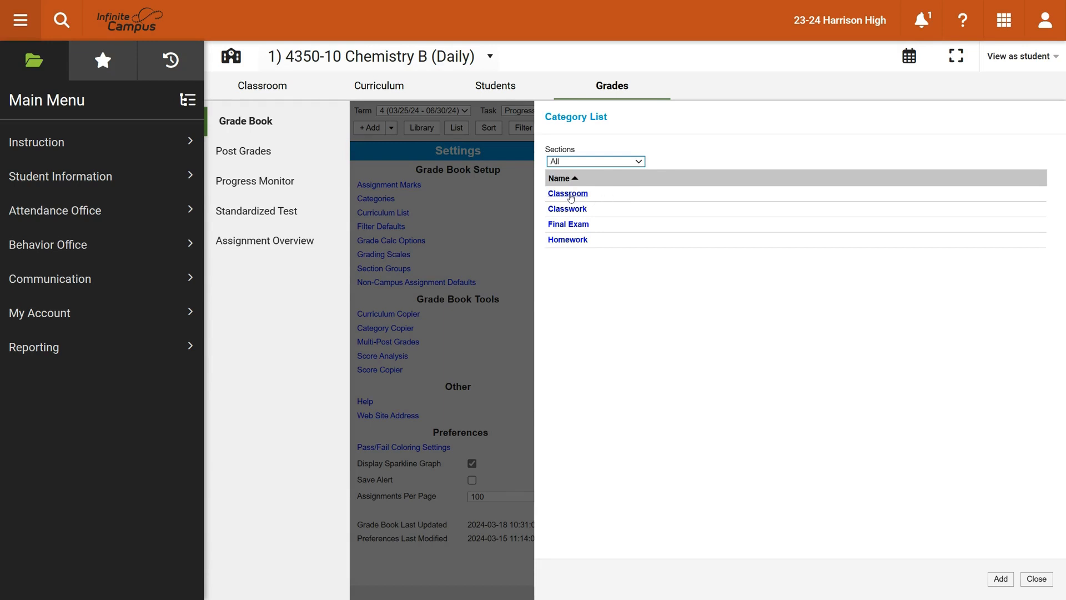
pyautogui.click(580, 162)
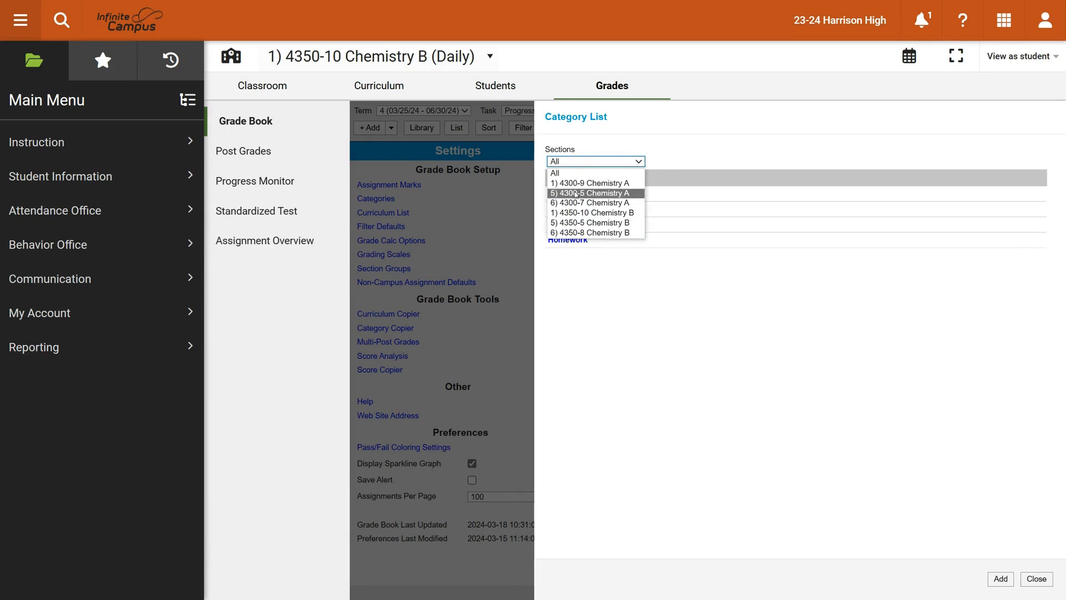
pyautogui.click(575, 213)
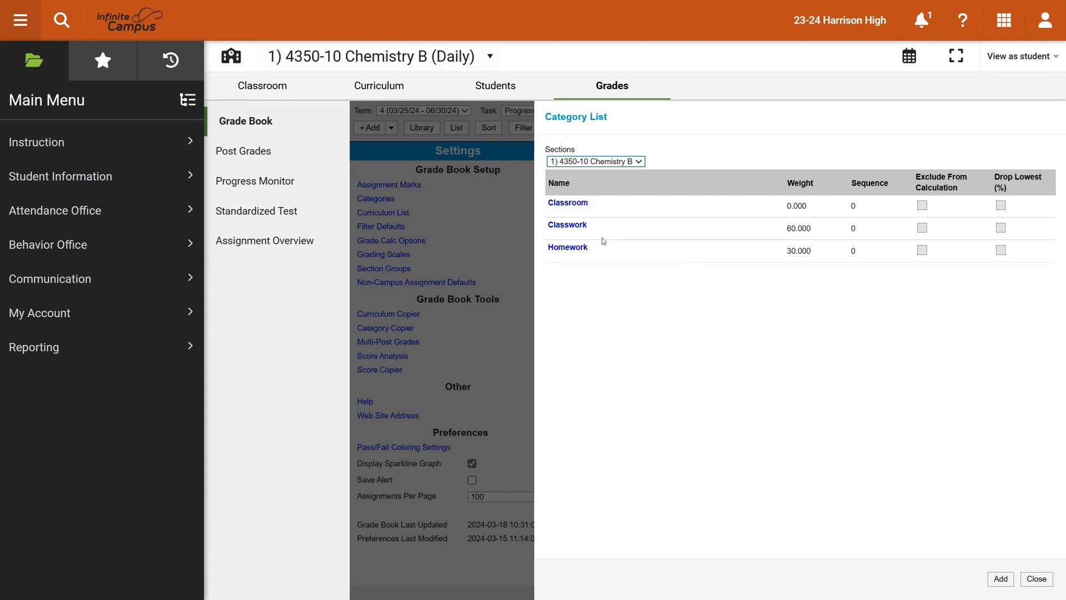
# - Open the Classwork category and set its weight to 50 for all six Chemistry A and Chemistry B sections
pyautogui.click(567, 225)
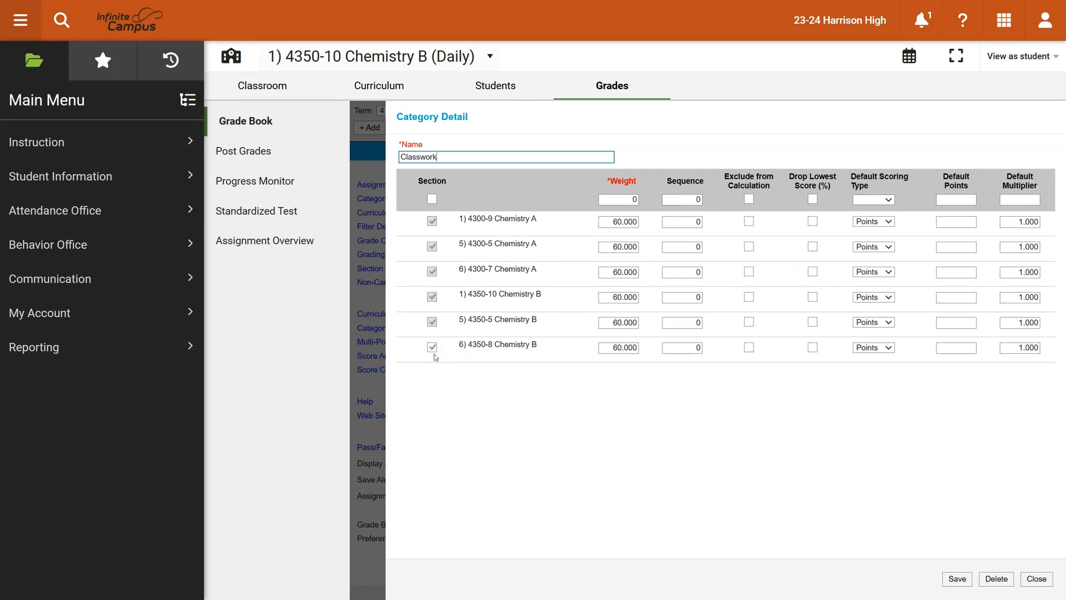
pyautogui.click(616, 347)
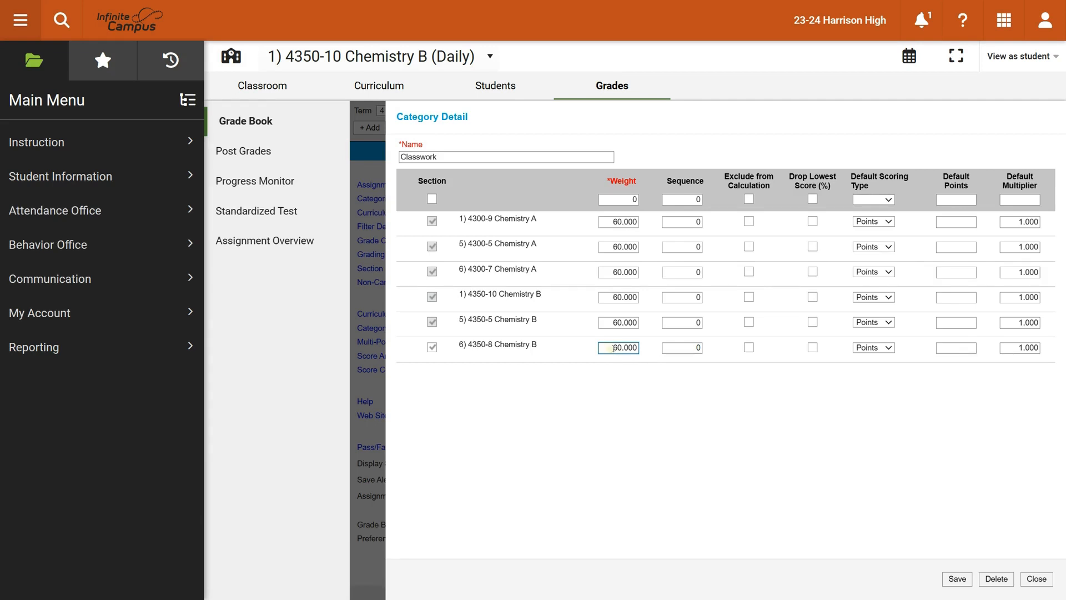
pyautogui.moveTo(613, 348); pyautogui.dragTo(617, 348)
pyautogui.click(419, 158)
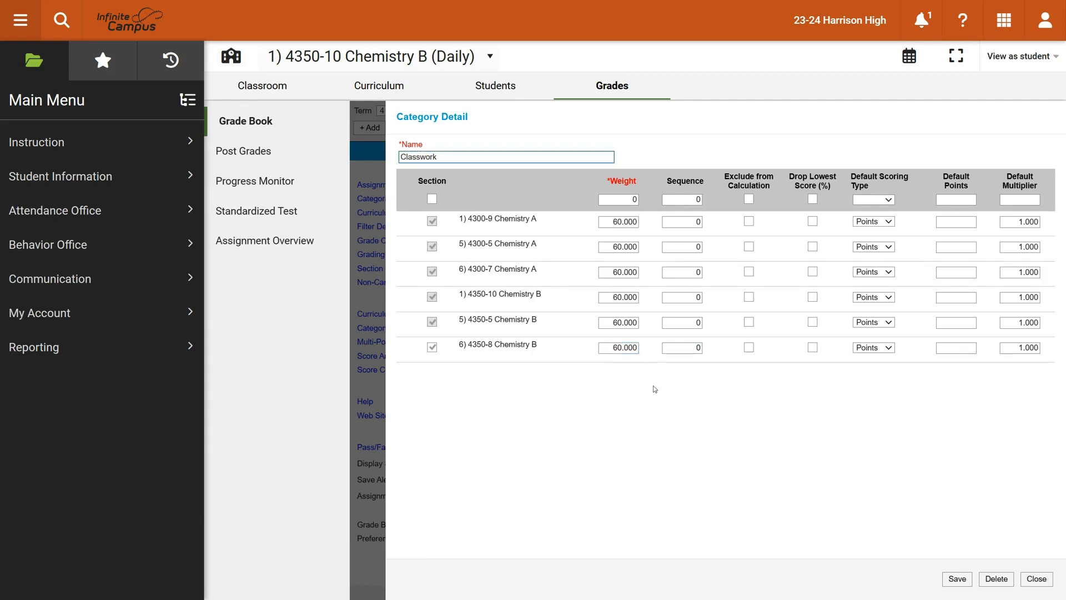
pyautogui.moveTo(614, 347); pyautogui.dragTo(618, 347)
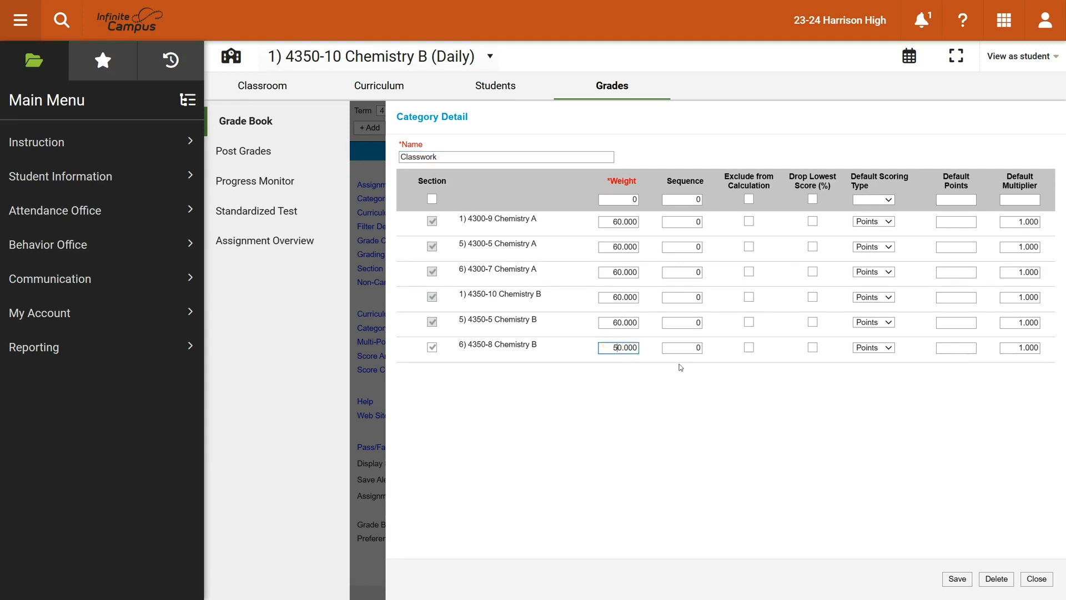
pyautogui.moveTo(613, 322); pyautogui.dragTo(618, 222)
pyautogui.write('5')
pyautogui.write('5')
pyautogui.write('5')
pyautogui.write('5')
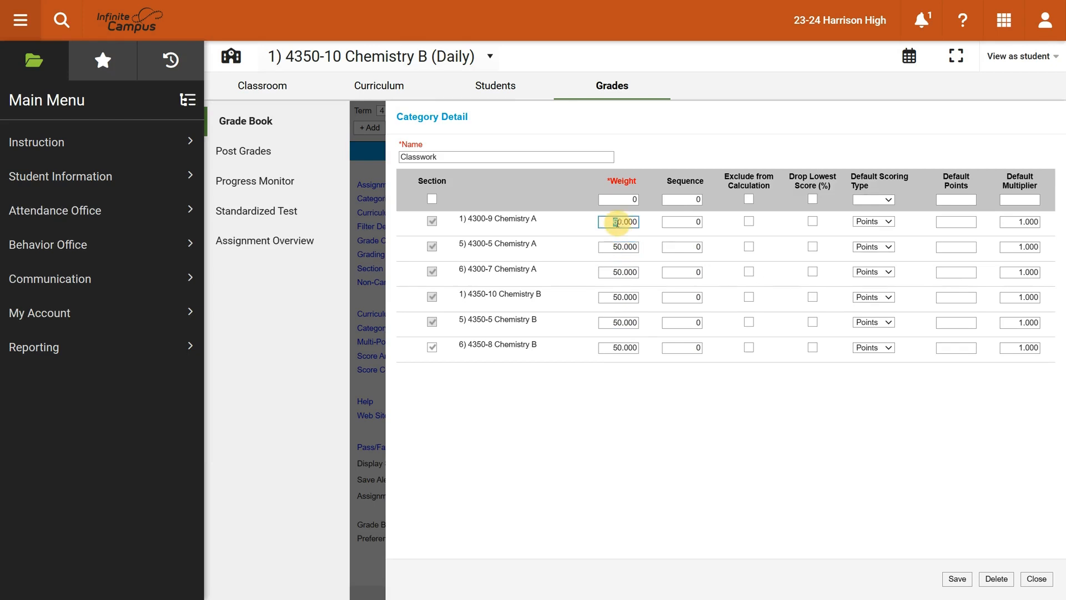
pyautogui.write('5')
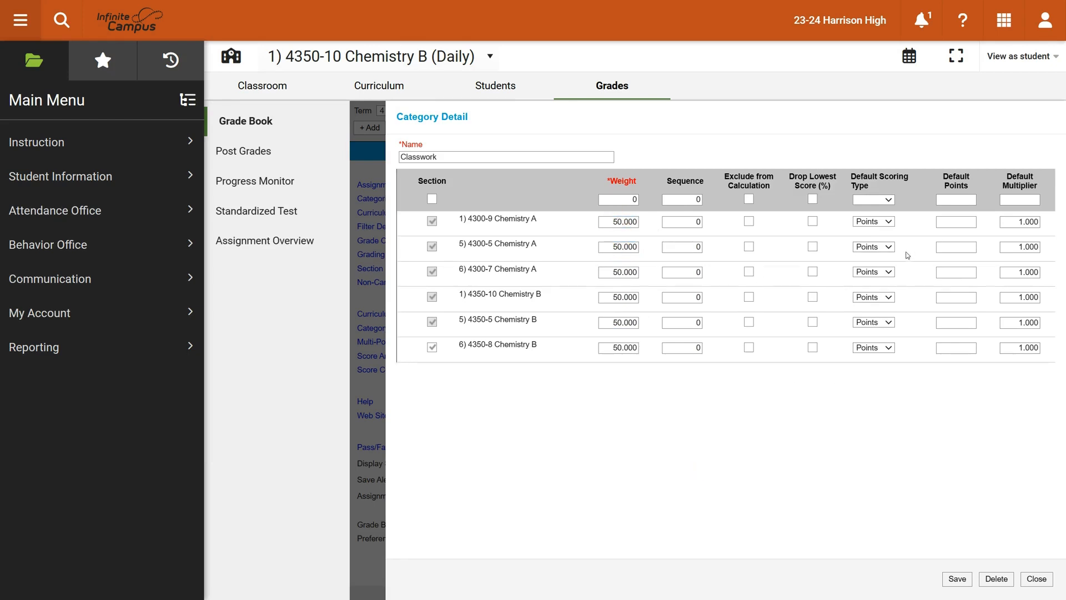
# - Choose Points as the default scoring type for 1) 4300-9 Chemistry A and save the Classwork category
pyautogui.click(888, 222)
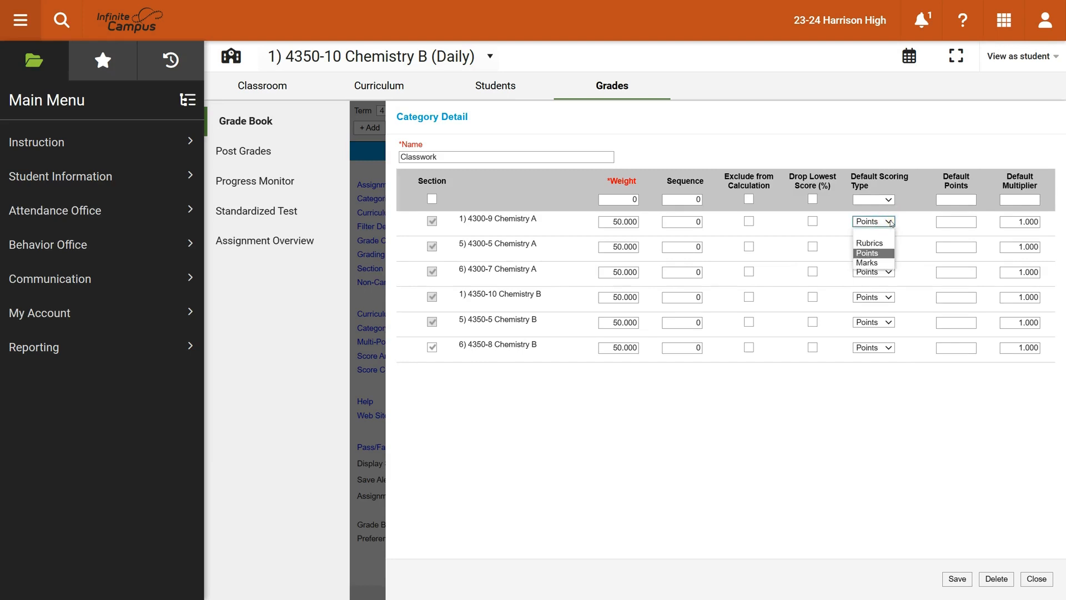
pyautogui.click(887, 257)
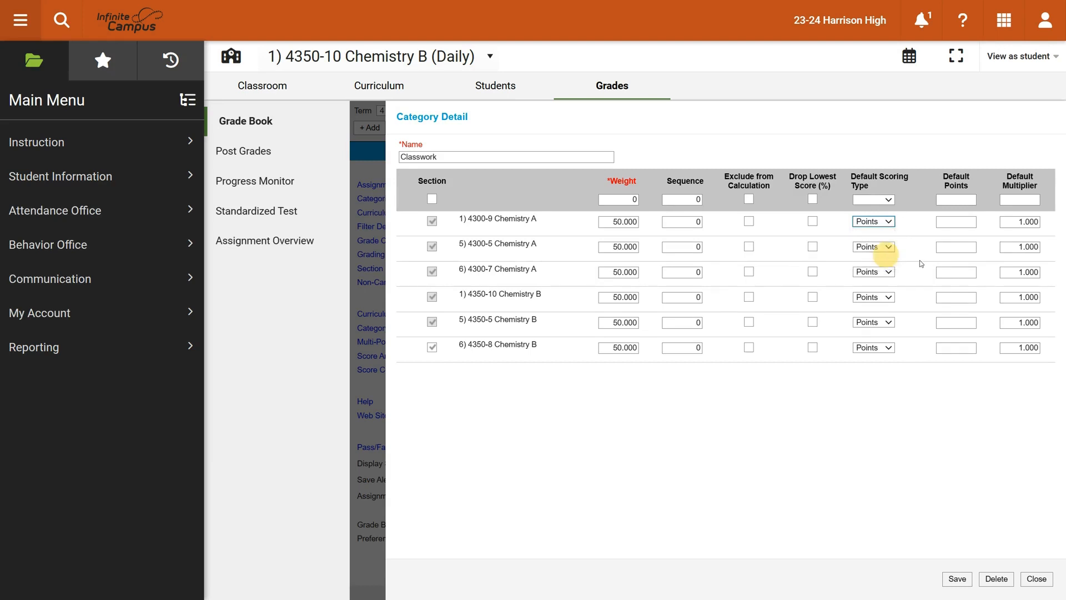
pyautogui.click(909, 256)
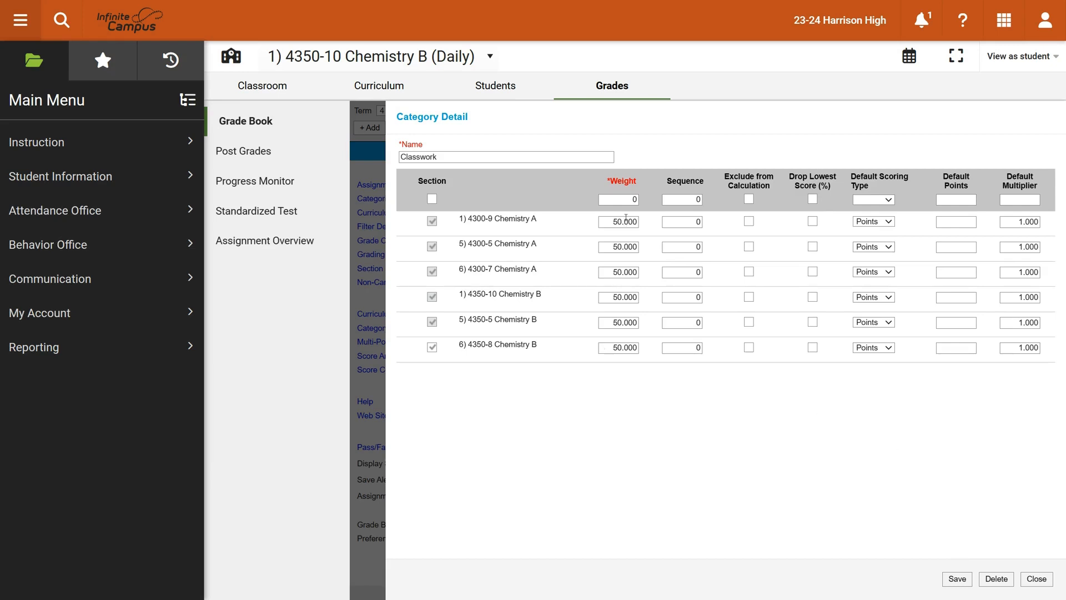
pyautogui.click(956, 582)
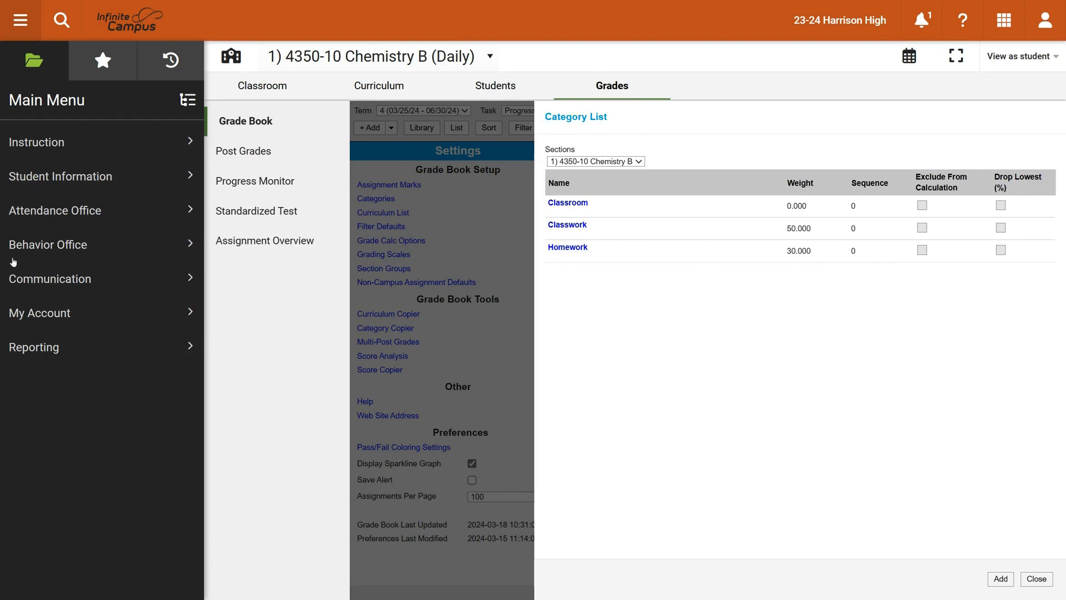
# - Try to delete the Classroom category, and return to the category list
pyautogui.click(569, 203)
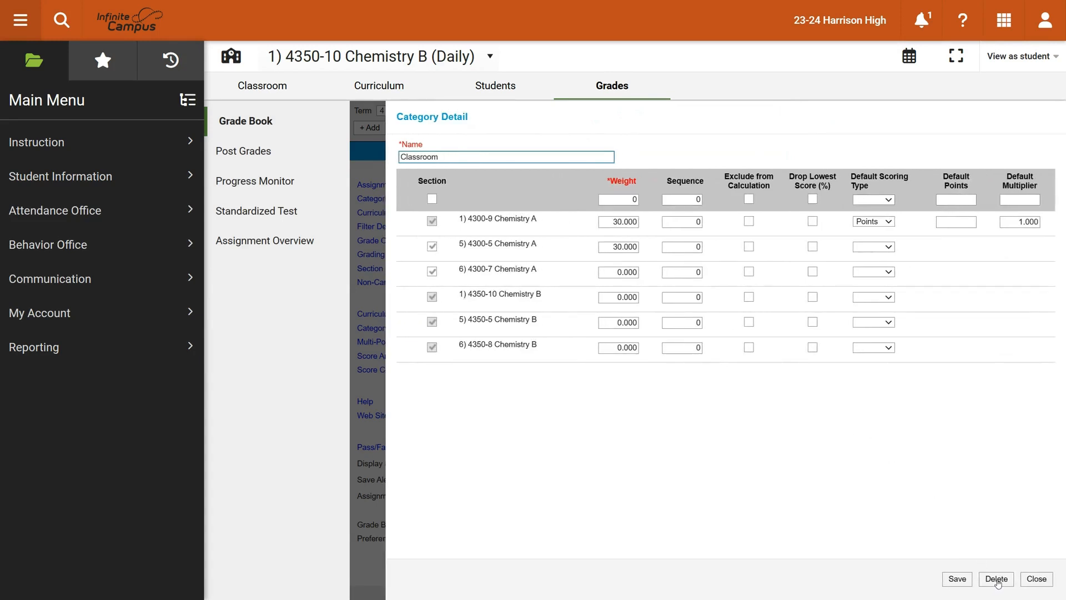
pyautogui.click(997, 579)
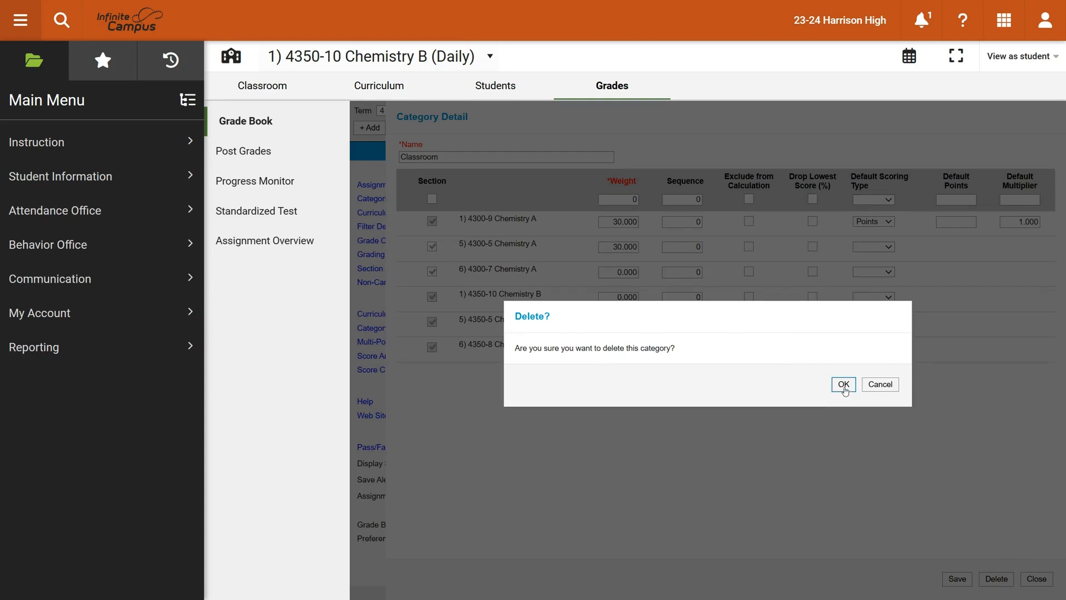
pyautogui.click(842, 385)
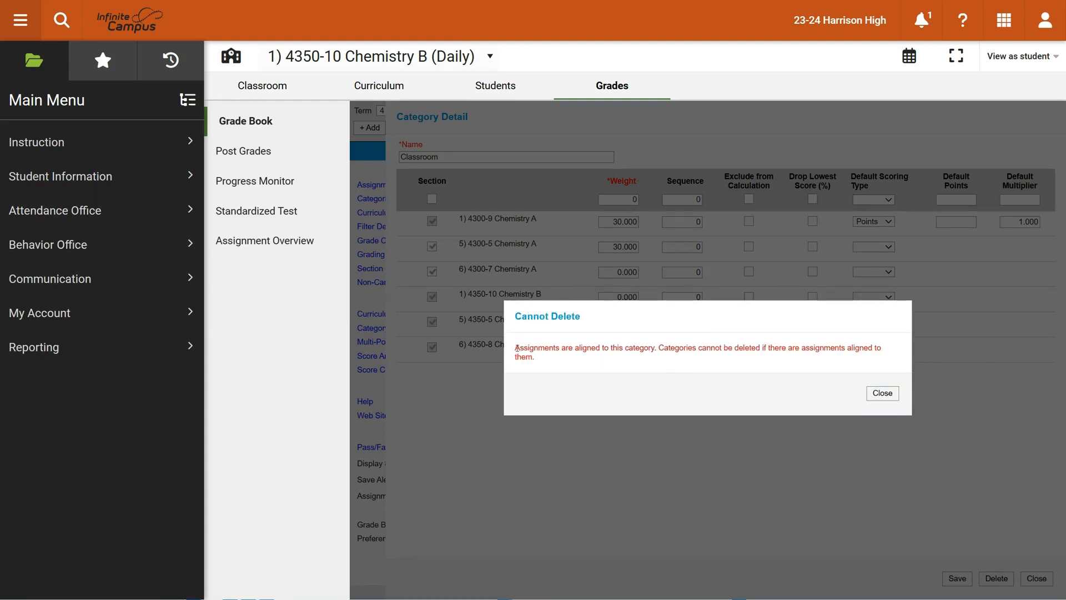
pyautogui.moveTo(516, 349); pyautogui.dragTo(594, 357)
pyautogui.click(757, 361)
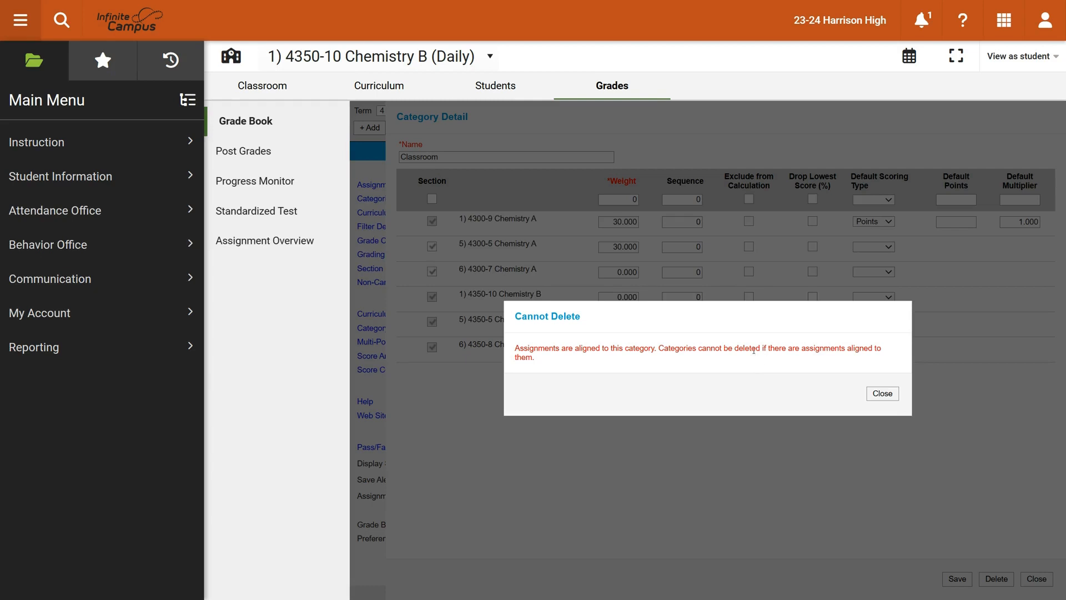
pyautogui.click(882, 394)
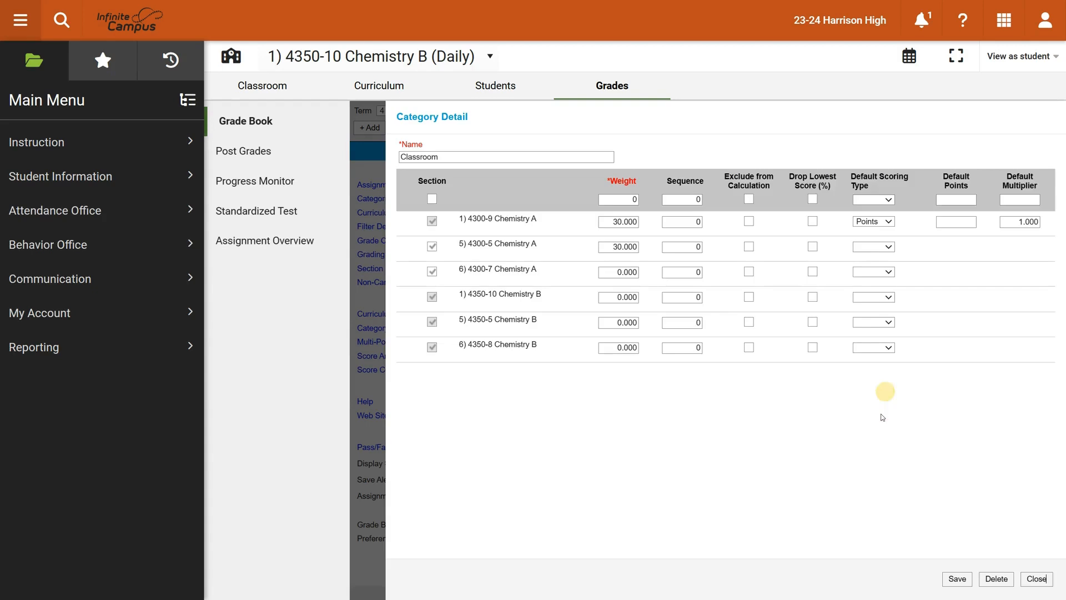
pyautogui.click(1037, 579)
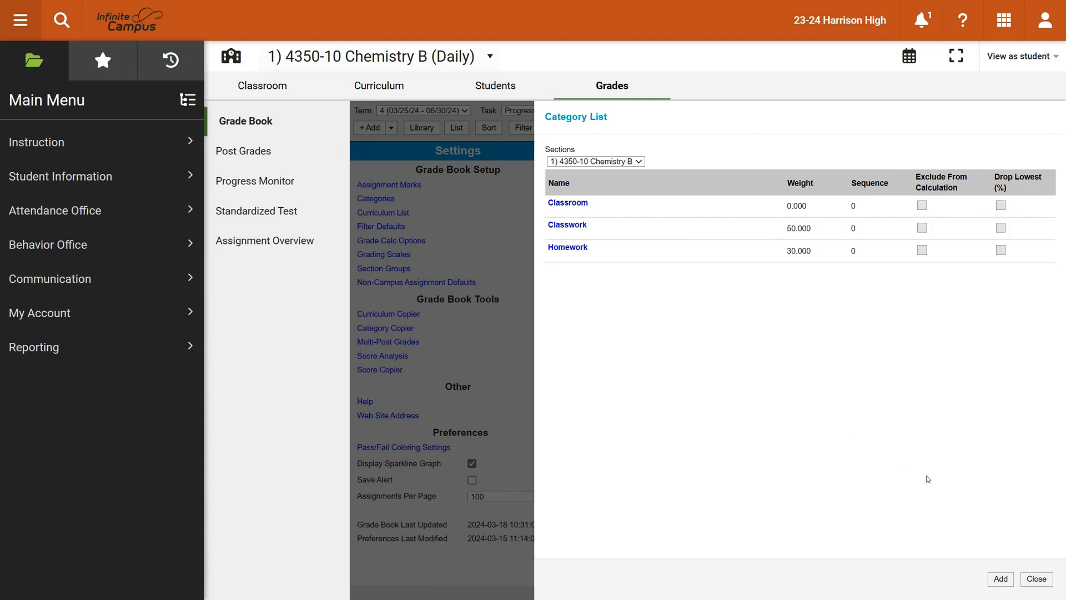
# - Start a new grading category and try to name it Final Exam
pyautogui.click(999, 580)
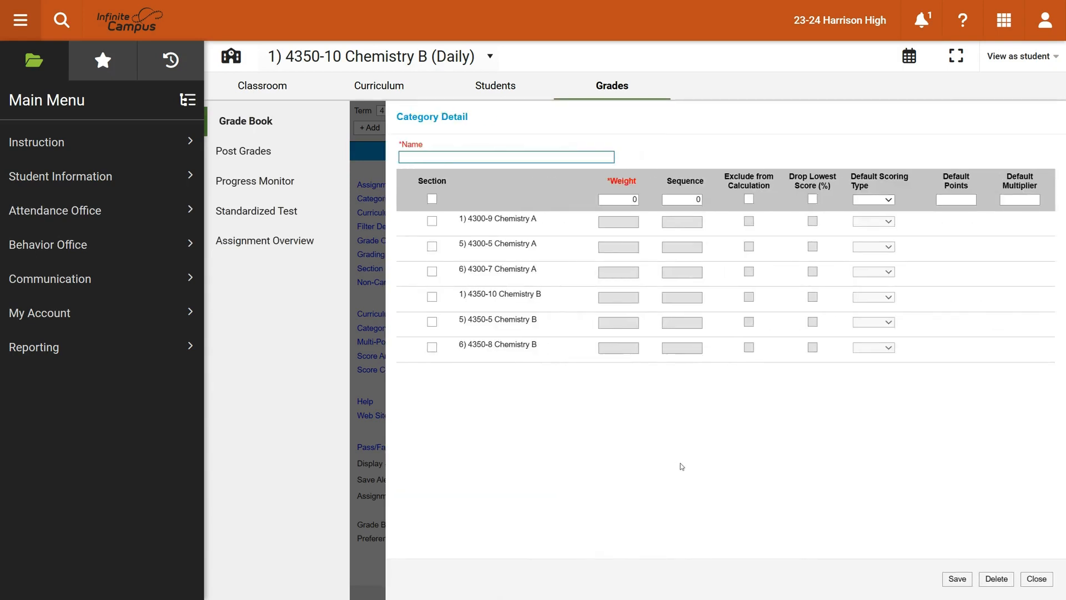
pyautogui.write('Final Exam')
pyautogui.click(432, 200)
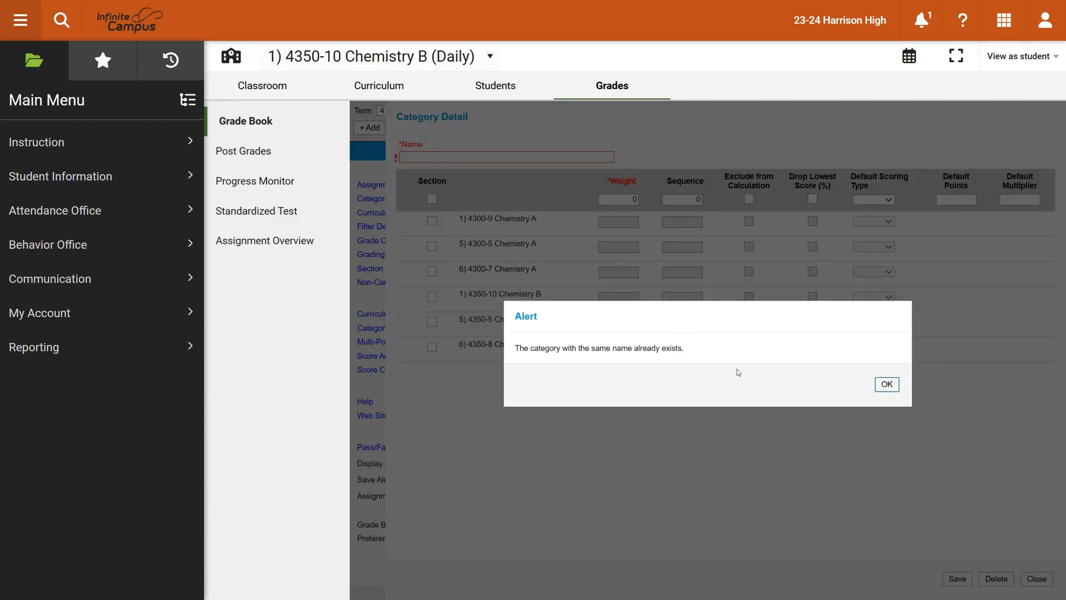
pyautogui.click(887, 384)
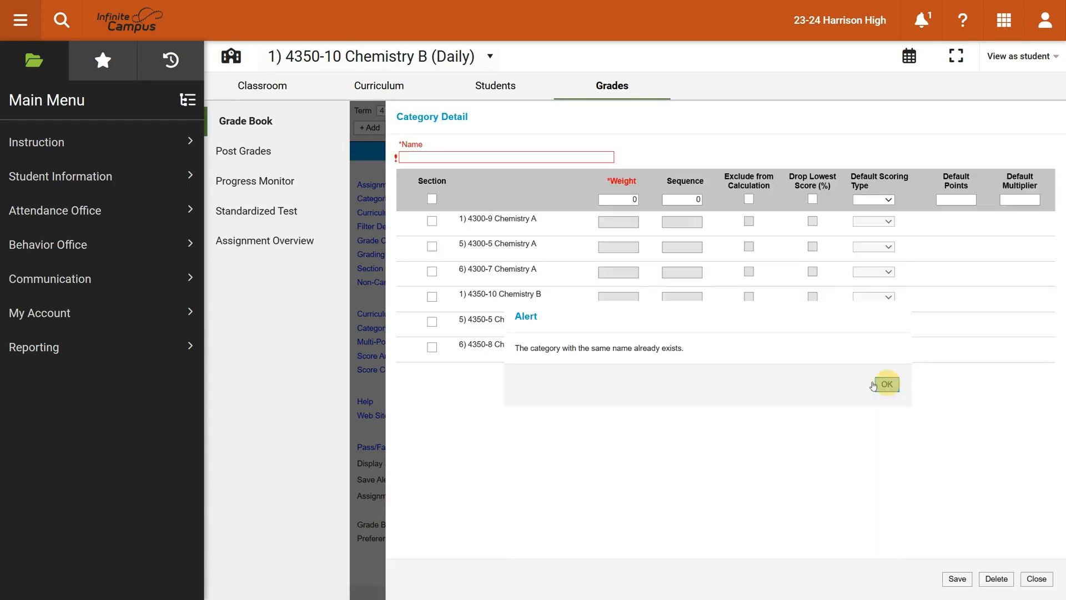
# - Assign the new category to all six Chemistry A and Chemistry B sections
pyautogui.click(432, 221)
pyautogui.click(431, 246)
pyautogui.click(432, 271)
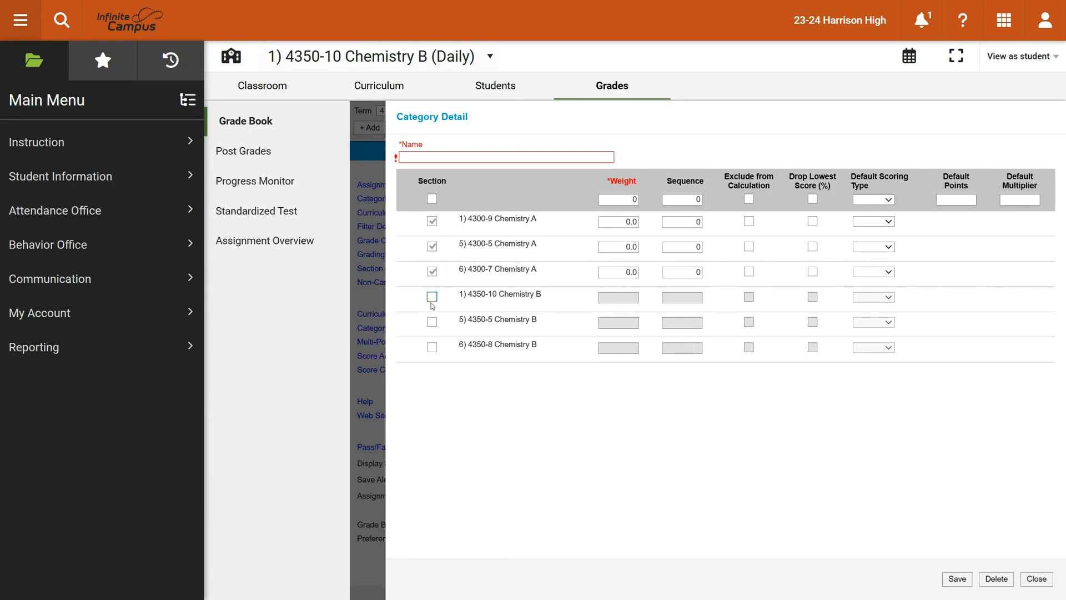
pyautogui.click(432, 296)
pyautogui.click(431, 322)
pyautogui.click(432, 347)
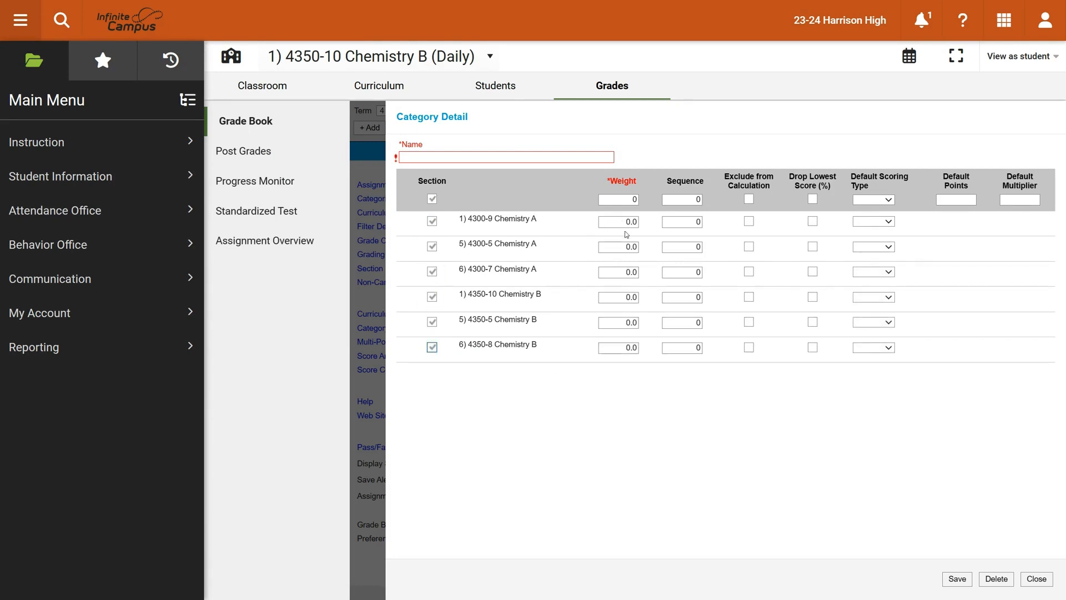
# - Set the new category's weight to 10 for each of the six sections
pyautogui.click(626, 222)
pyautogui.write('1')
pyautogui.click(624, 247)
pyautogui.write('1')
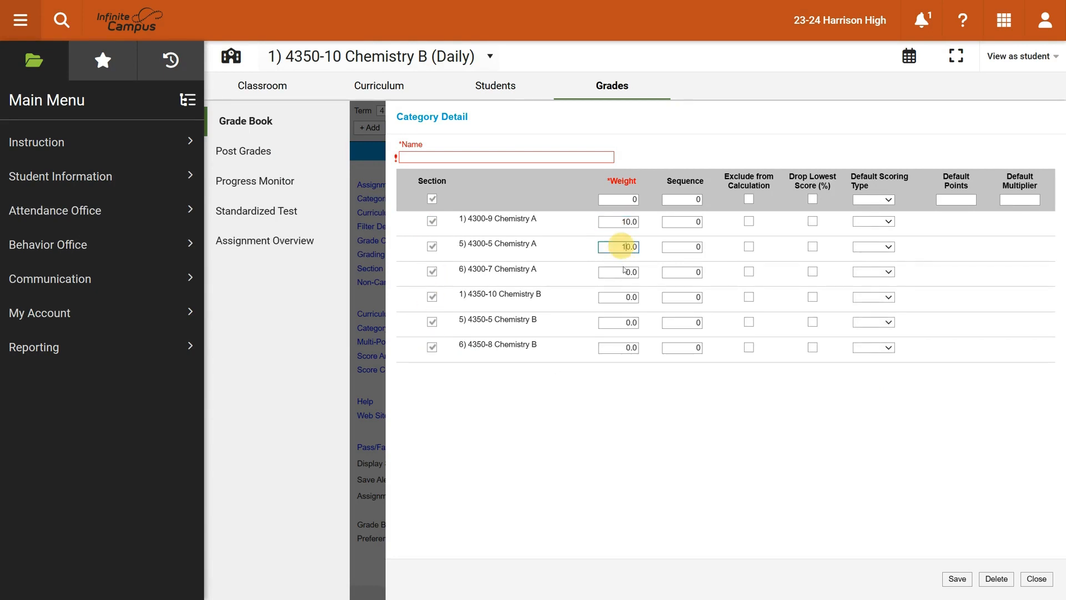
pyautogui.click(624, 272)
pyautogui.write('1')
pyautogui.click(621, 297)
pyautogui.write('1')
pyautogui.click(620, 323)
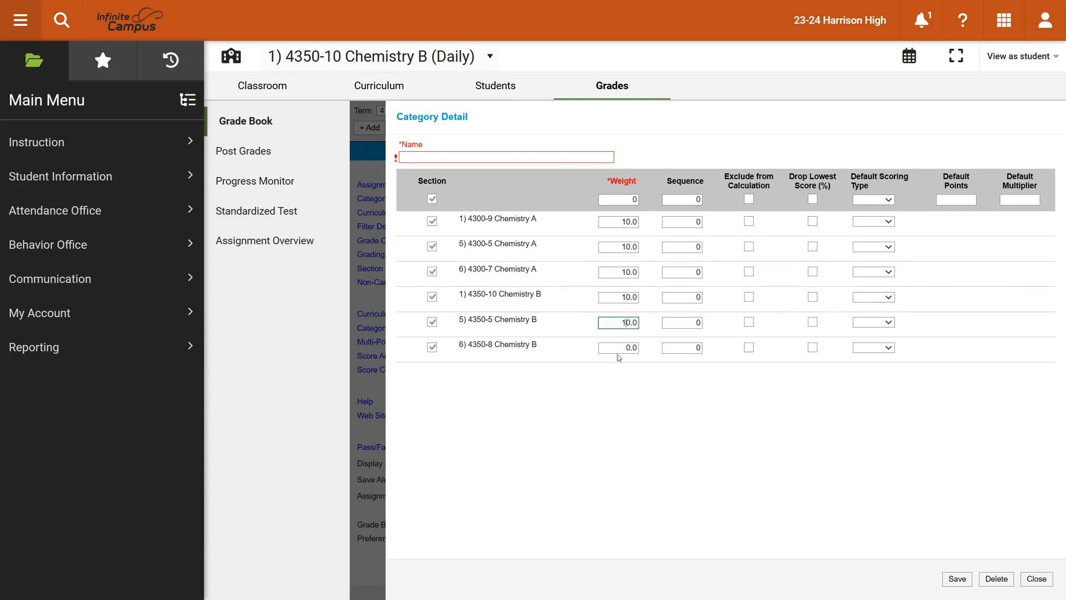
pyautogui.click(619, 348)
pyautogui.write('1')
# - Enter 1 as the default multiplier in the header row and try to save the new category
pyautogui.click(1027, 201)
pyautogui.write('1')
pyautogui.click(956, 579)
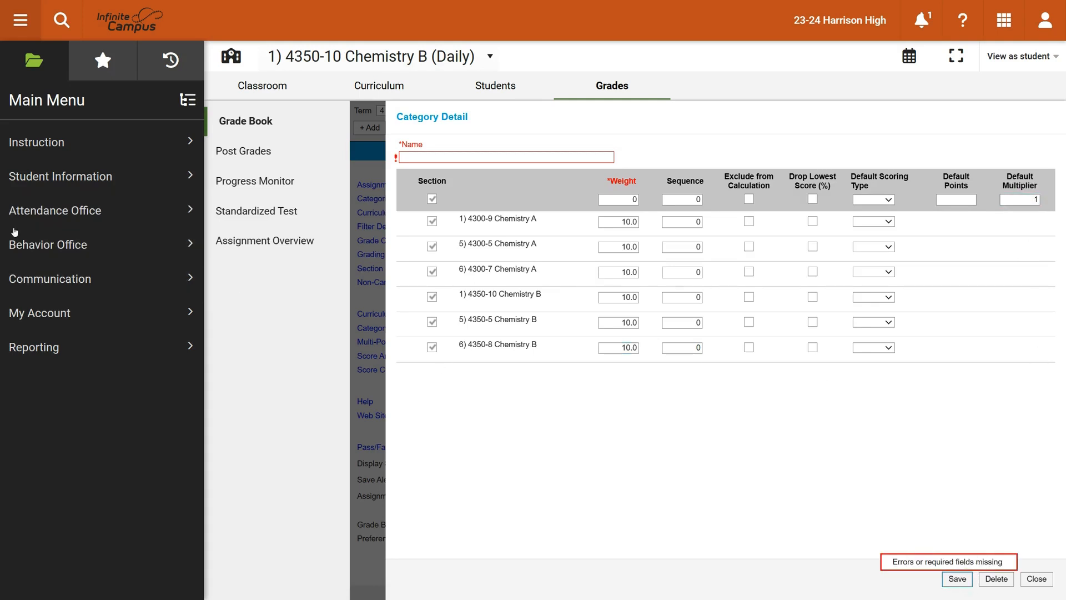
# - Set the new category's default scoring type to Points for all sections and try to save it
pyautogui.click(888, 201)
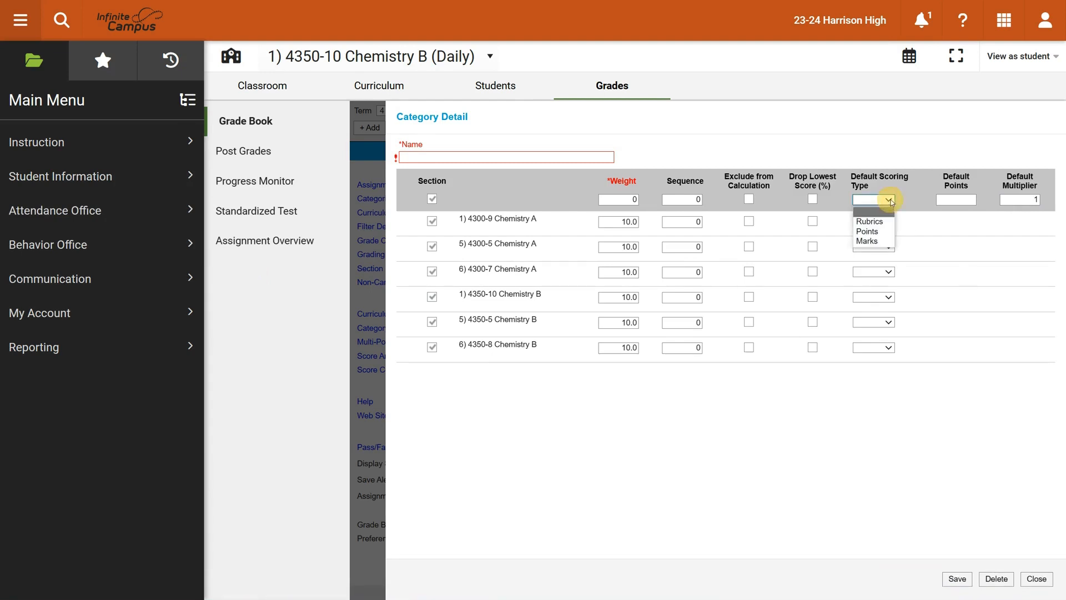
pyautogui.click(883, 231)
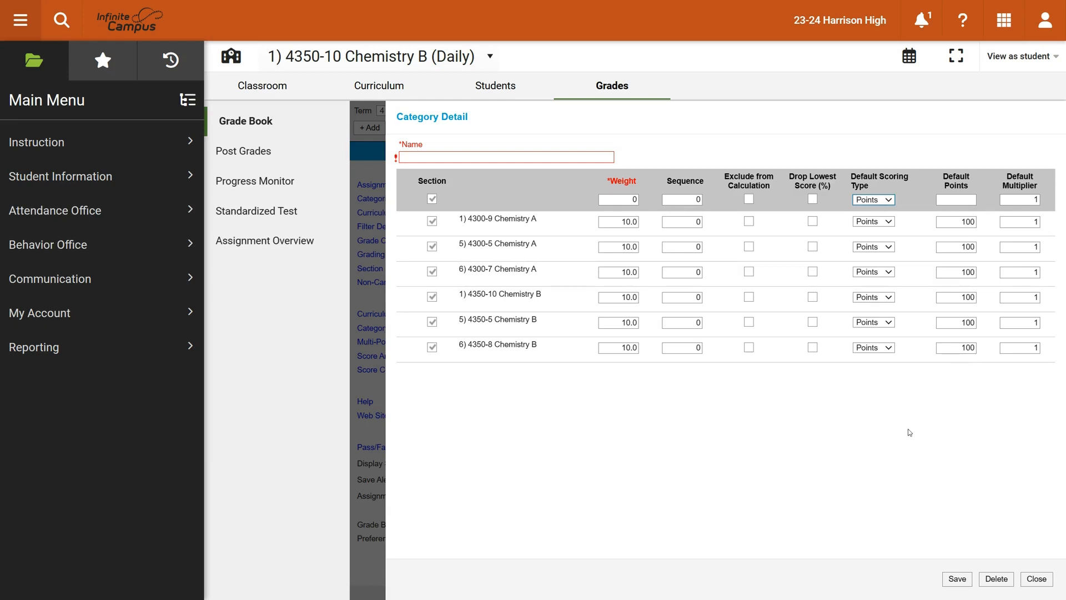
pyautogui.click(957, 580)
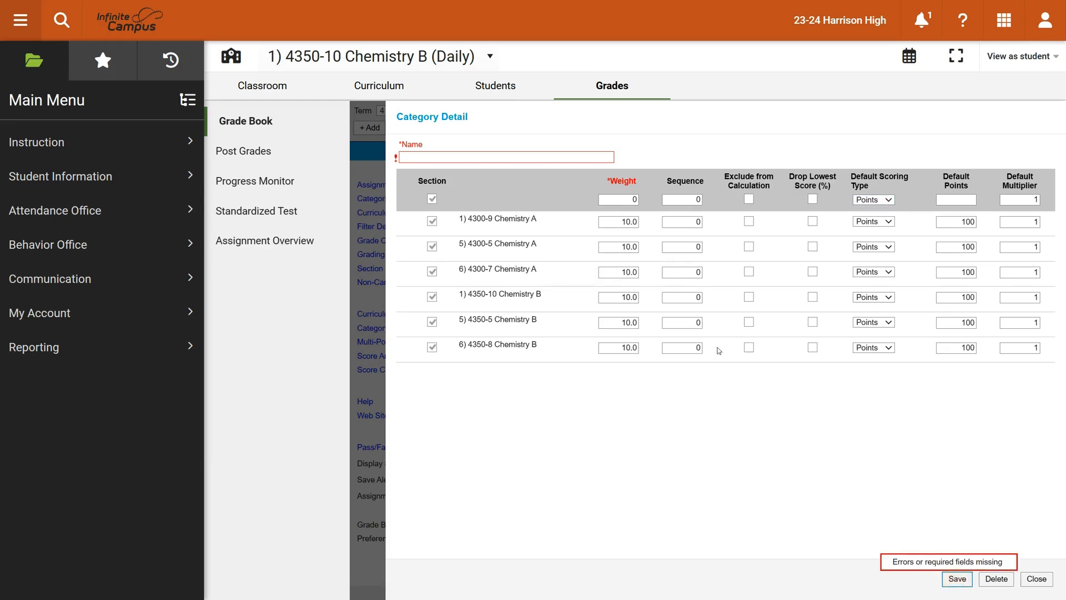
# - Enter Final Exam as the new category's name and try to save it again
pyautogui.click(415, 156)
pyautogui.write('Final Ex')
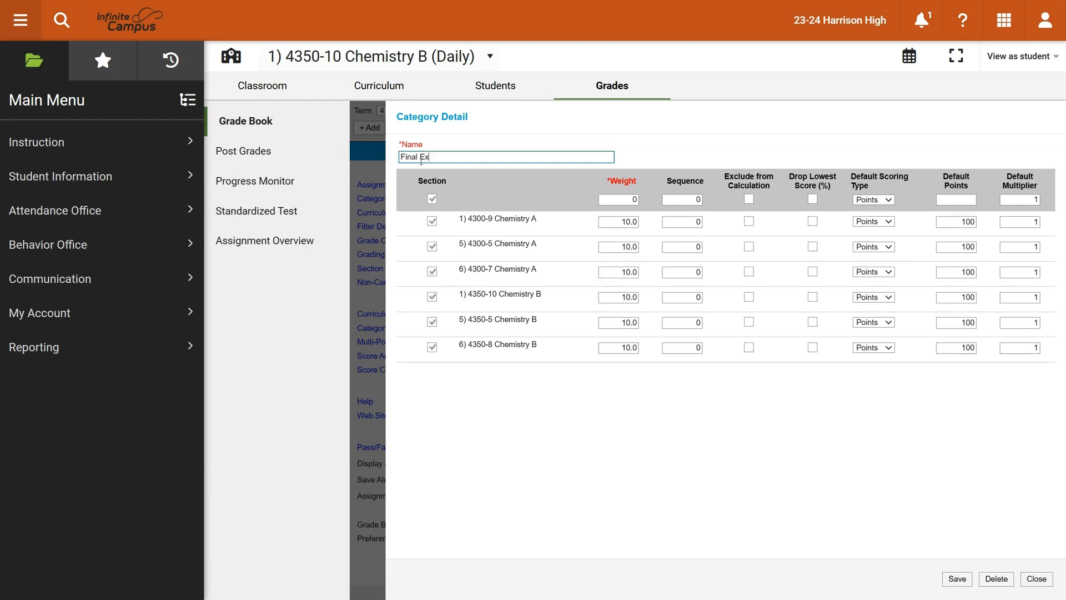
pyautogui.write('am')
pyautogui.click(618, 201)
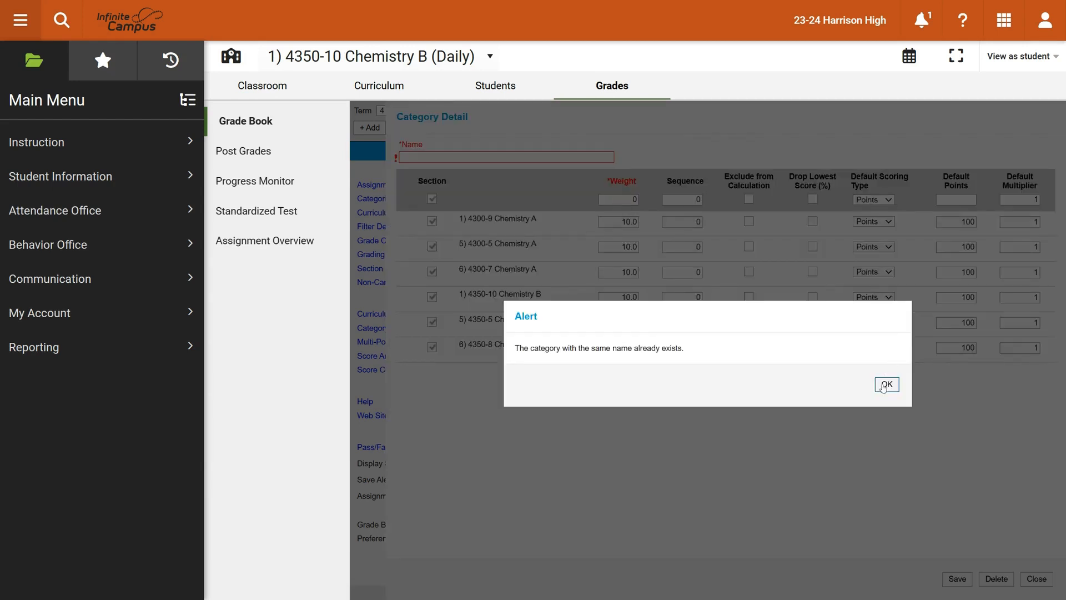
pyautogui.click(884, 385)
pyautogui.click(955, 578)
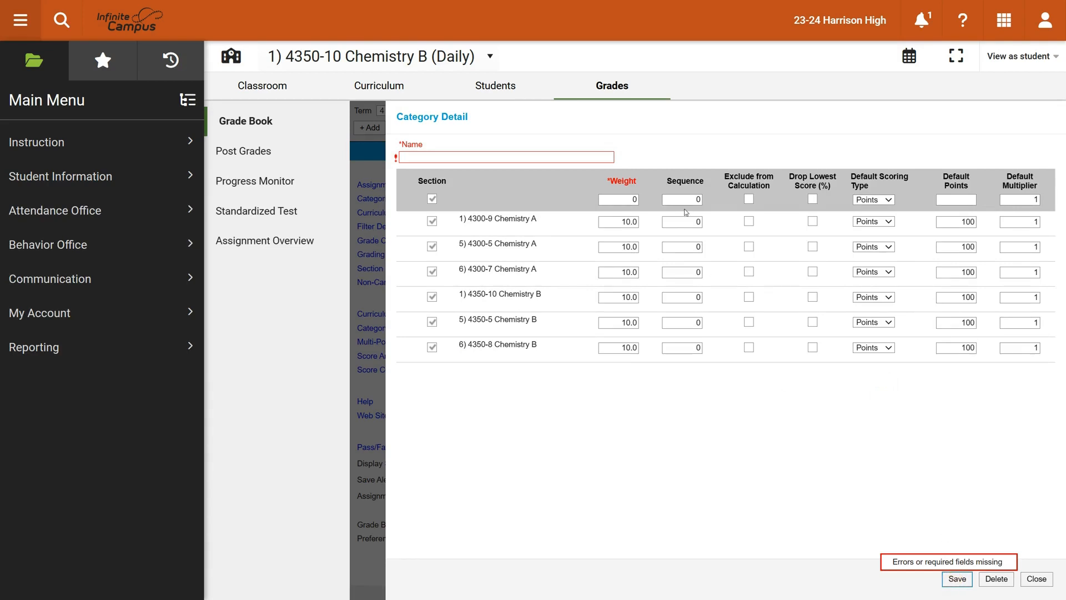
# - Set the sequence to 1 for all sections, retry saving the category as Final Exam, and discard the unsaved entry
pyautogui.doubleClick(688, 200)
pyautogui.write('1')
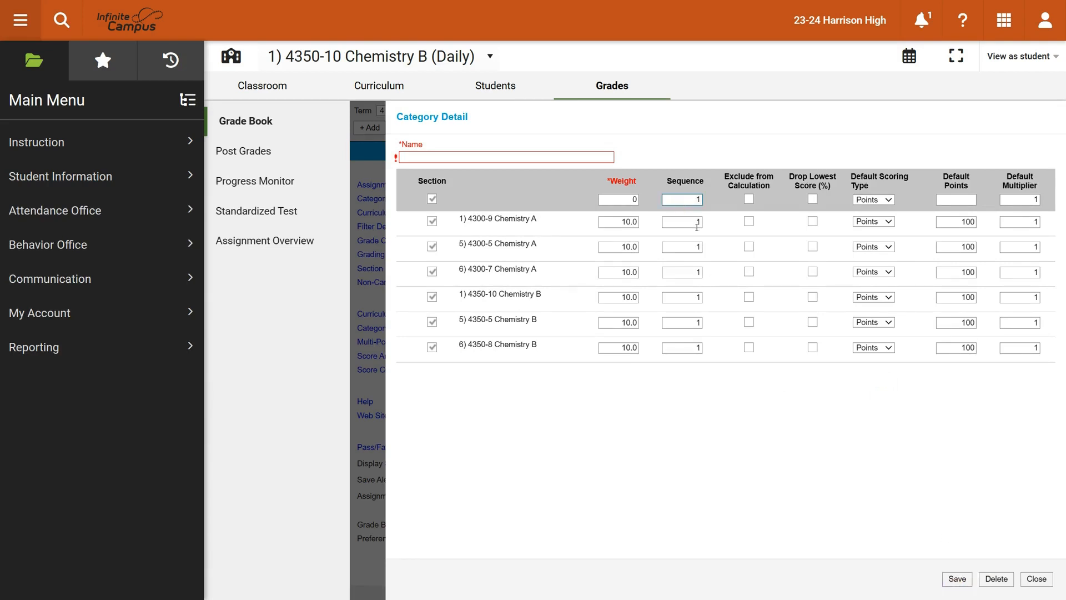
pyautogui.click(827, 483)
pyautogui.click(431, 160)
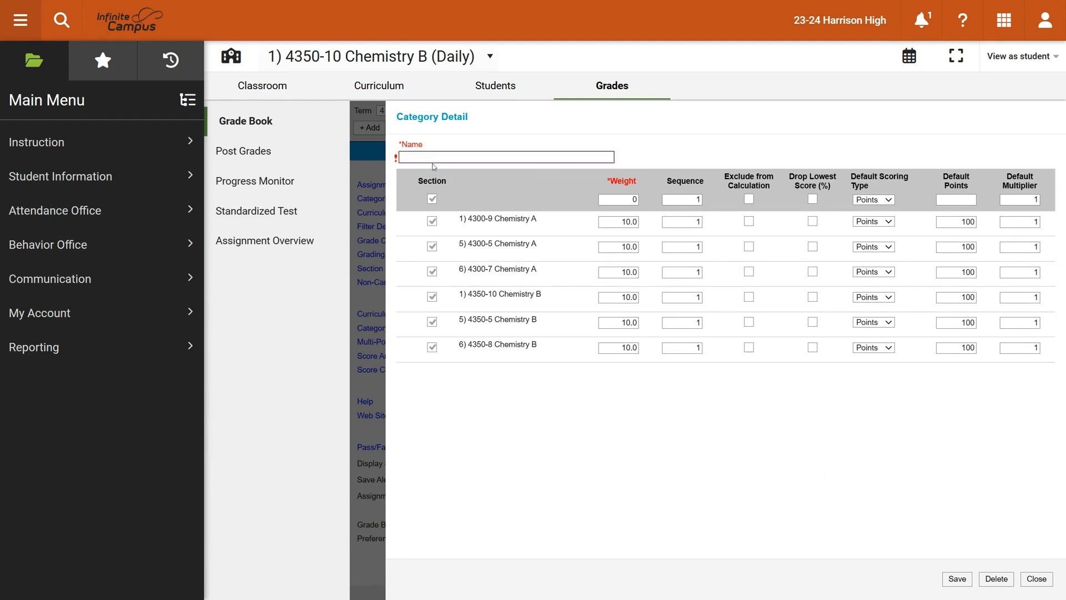
pyautogui.write('Final Exam')
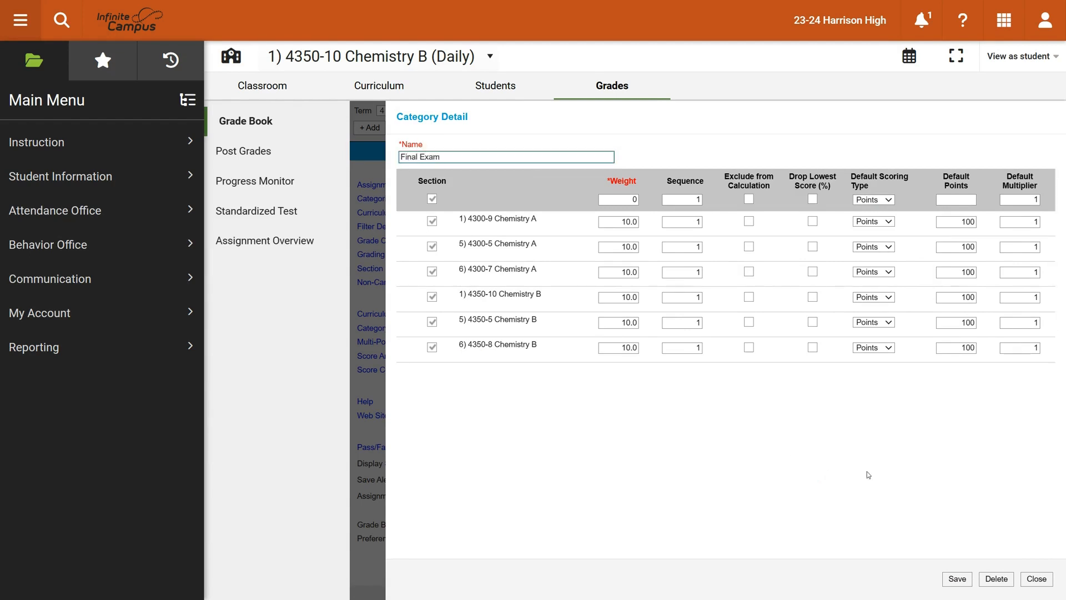
pyautogui.click(952, 577)
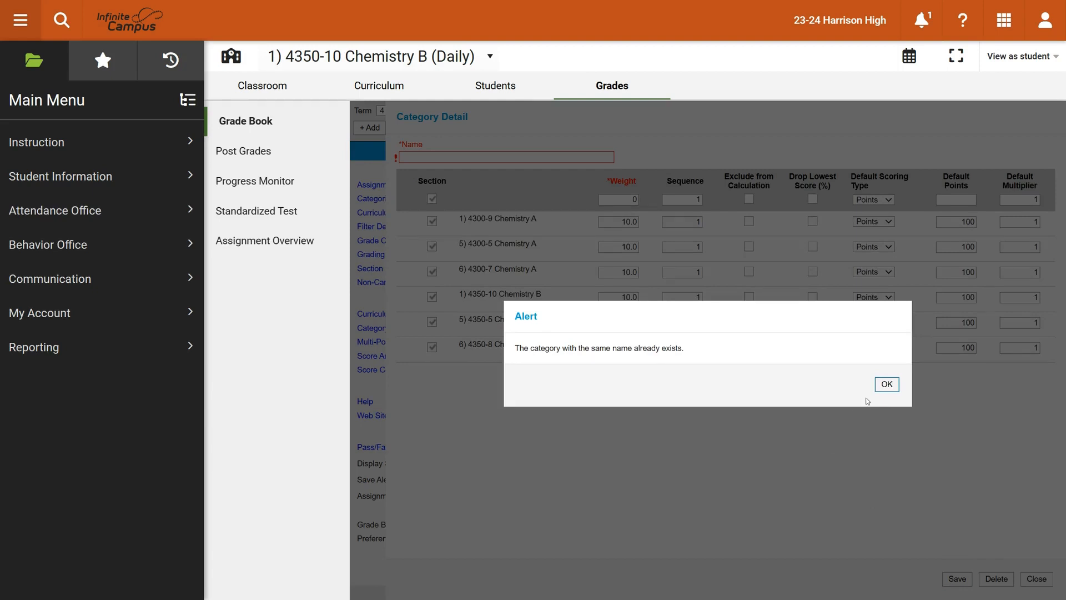
pyautogui.click(887, 384)
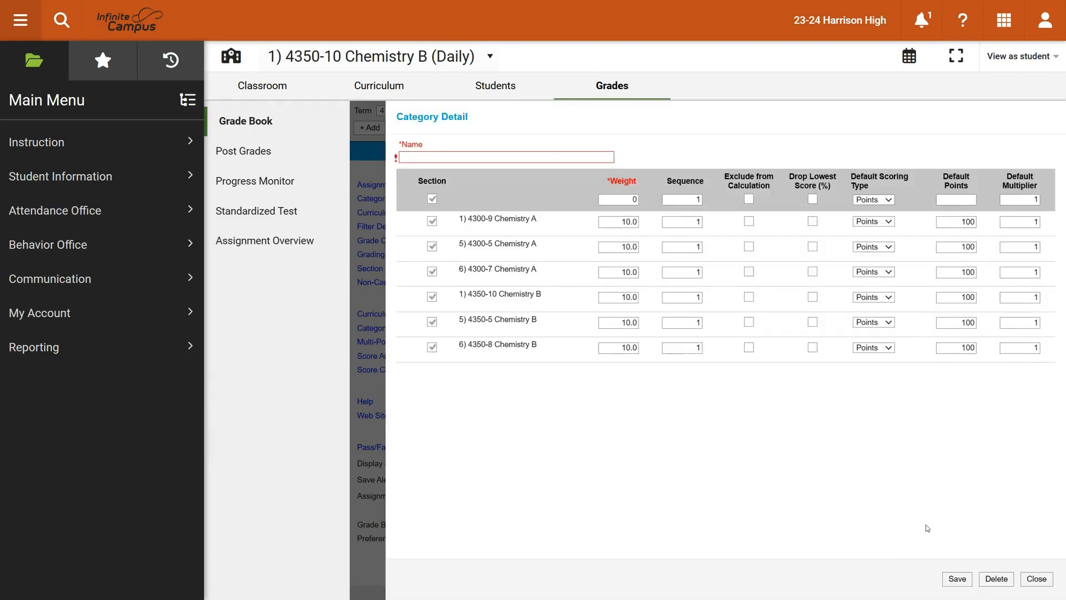
pyautogui.click(1036, 579)
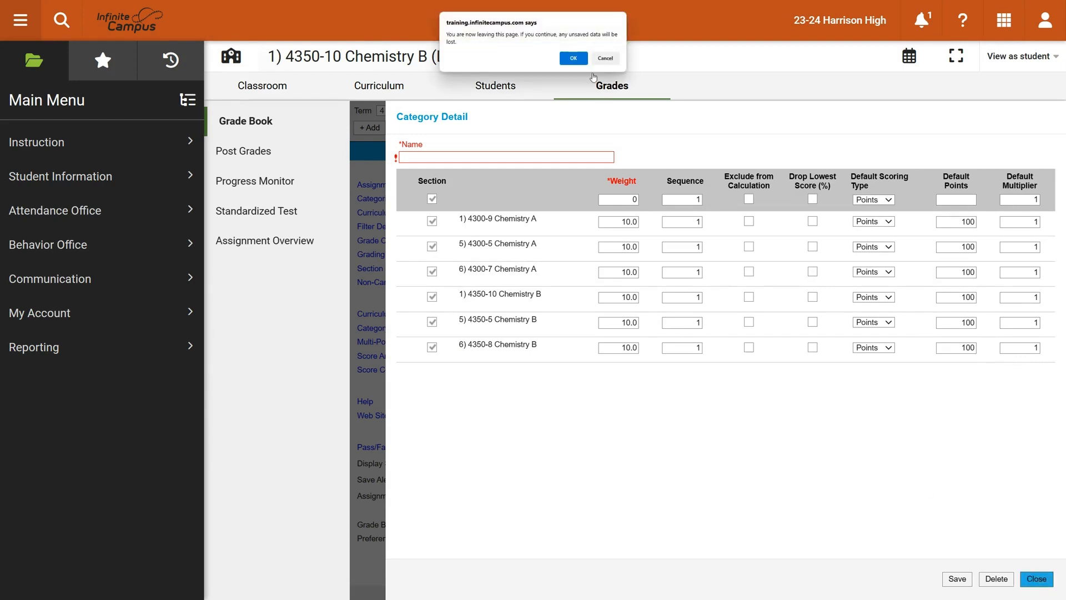
pyautogui.click(575, 57)
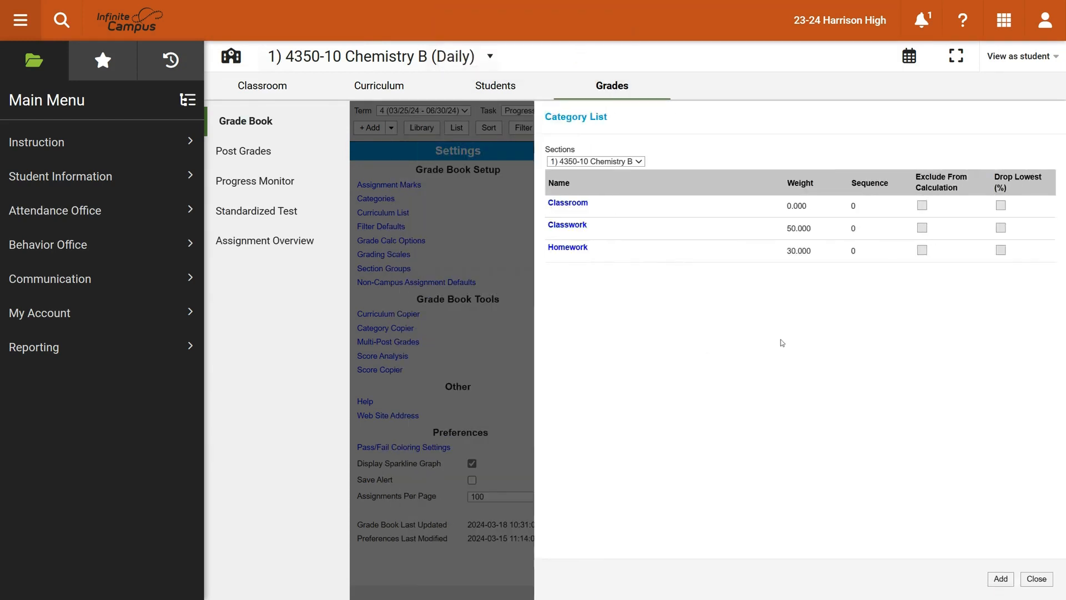
# - Open the existing Final Exam category from the list for all sections and assign it to all six Chemistry sections
pyautogui.click(633, 162)
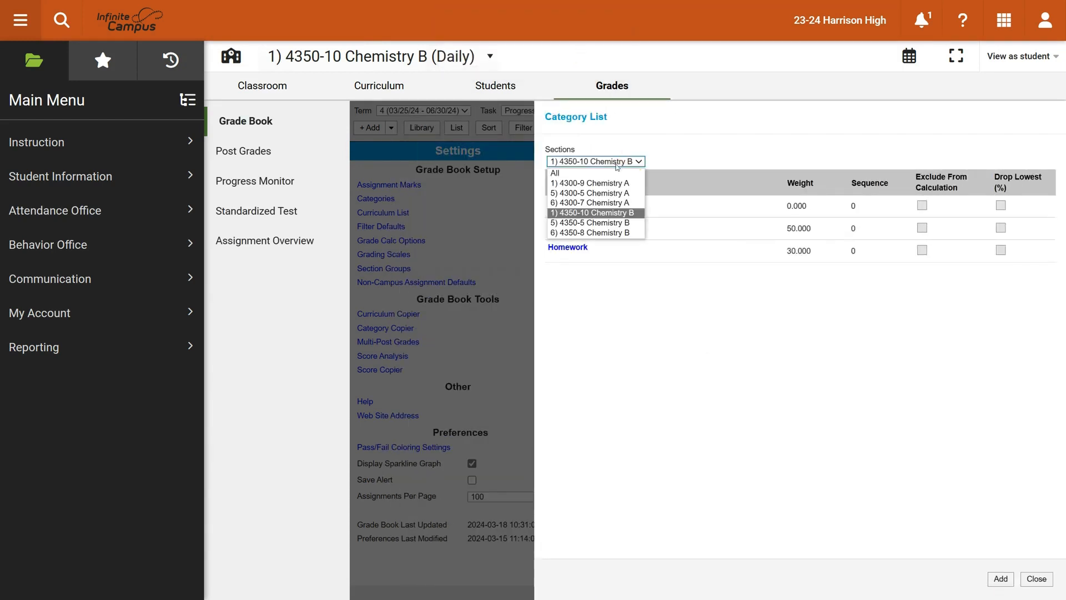
pyautogui.click(599, 172)
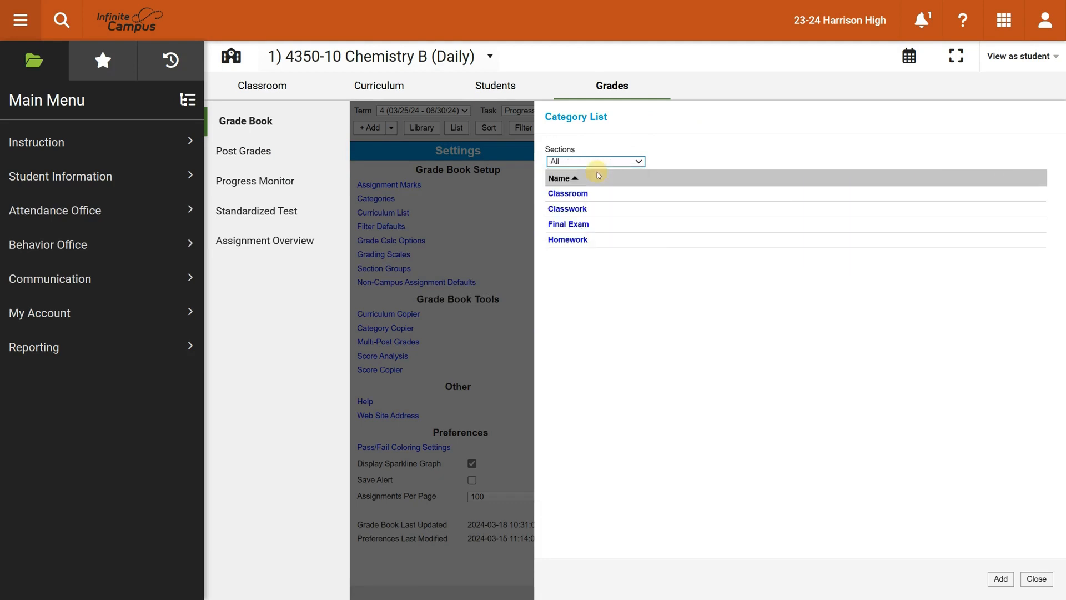
pyautogui.click(567, 225)
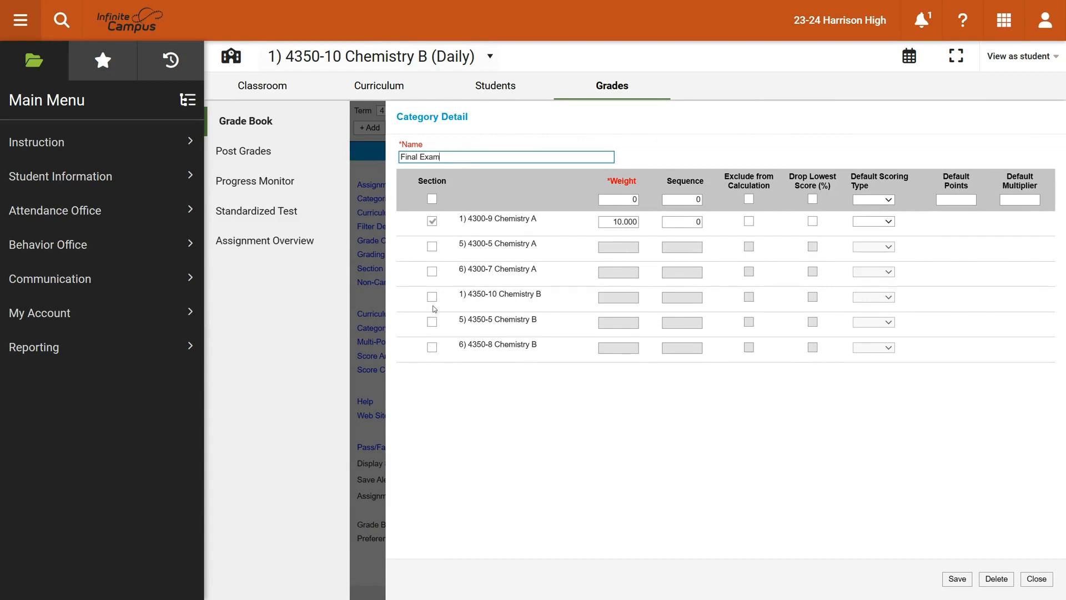
pyautogui.click(432, 199)
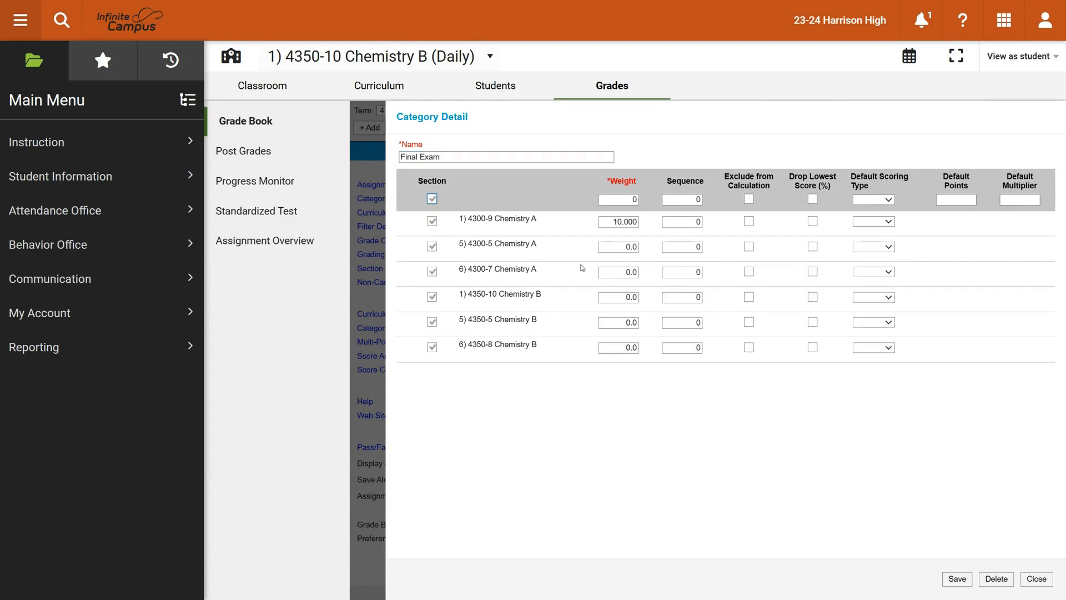
# - Set the Final Exam weight to 10 for the five newly assigned Chemistry A and Chemistry B sections
pyautogui.click(618, 248)
pyautogui.click(620, 272)
pyautogui.write('1')
pyautogui.click(620, 297)
pyautogui.write('1')
pyautogui.click(620, 322)
pyautogui.write('1')
pyautogui.click(620, 347)
pyautogui.write('1')
# - Set the default scoring type to Points for all sections and save the Final Exam category
pyautogui.click(886, 201)
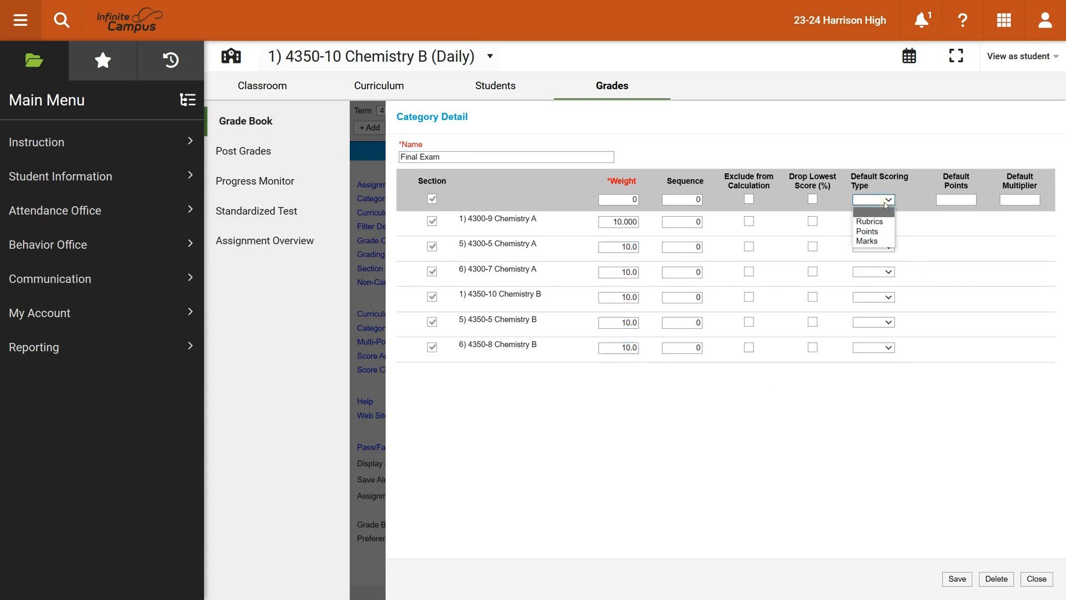
pyautogui.click(882, 229)
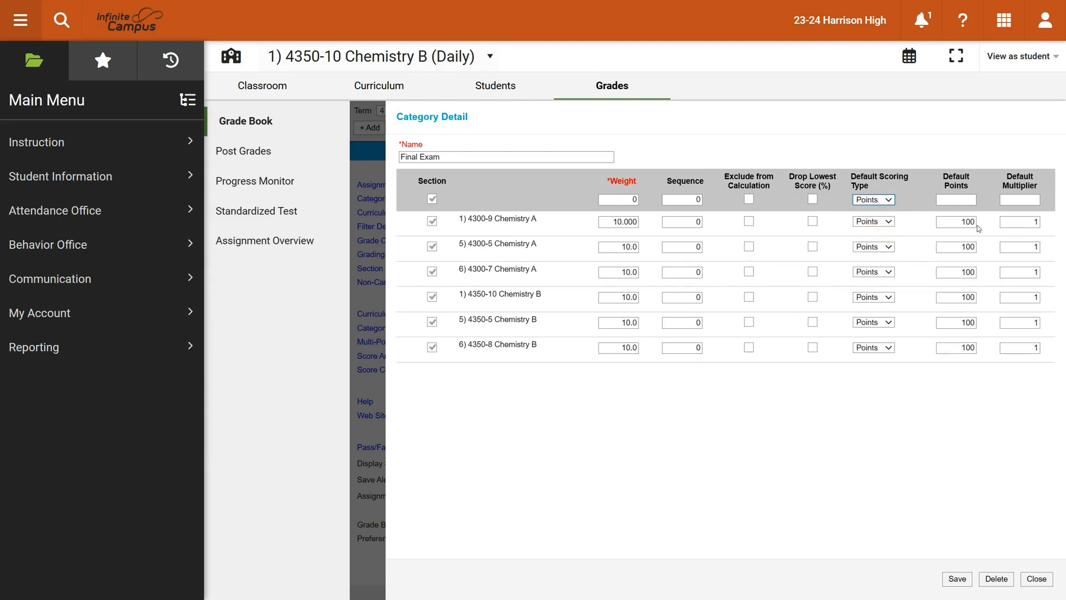
pyautogui.click(888, 489)
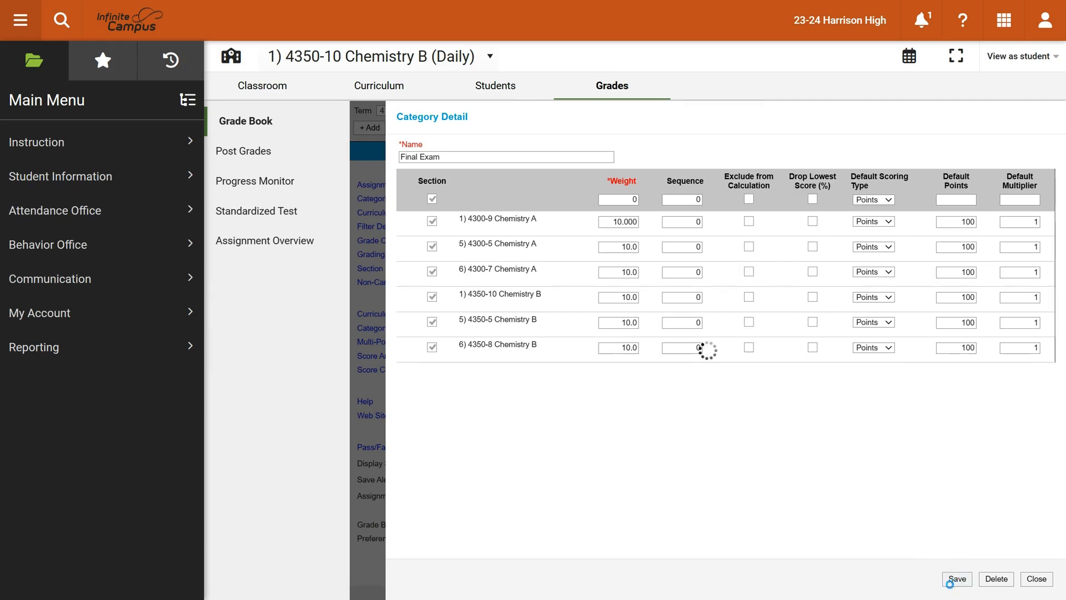
pyautogui.click(955, 578)
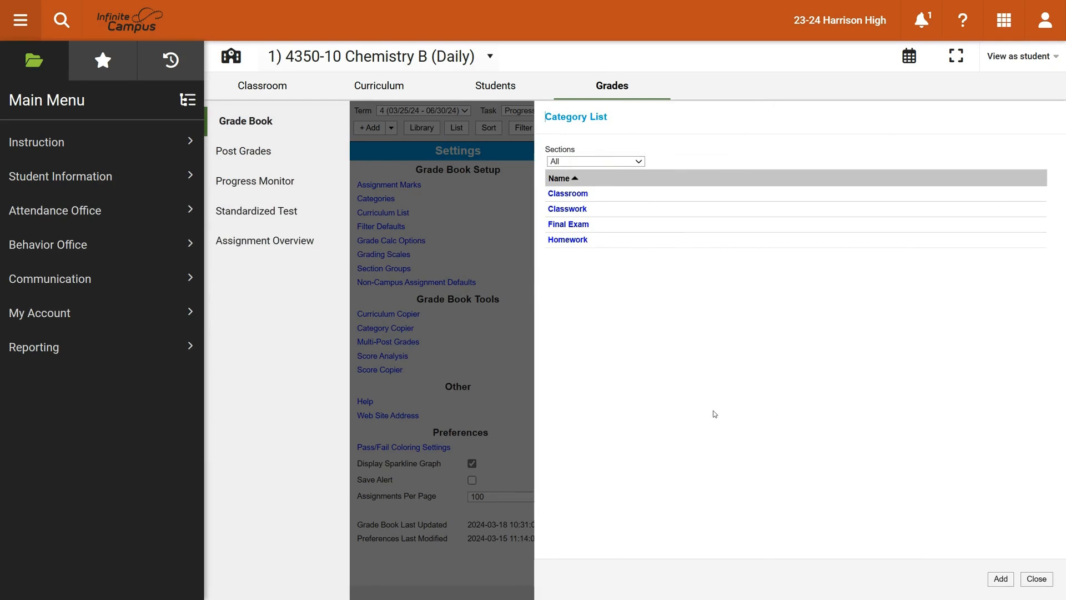
# - Review the categories of section 1) 4300-9 Chemistry A and the Classroom category's section details, and close the category list
pyautogui.click(579, 162)
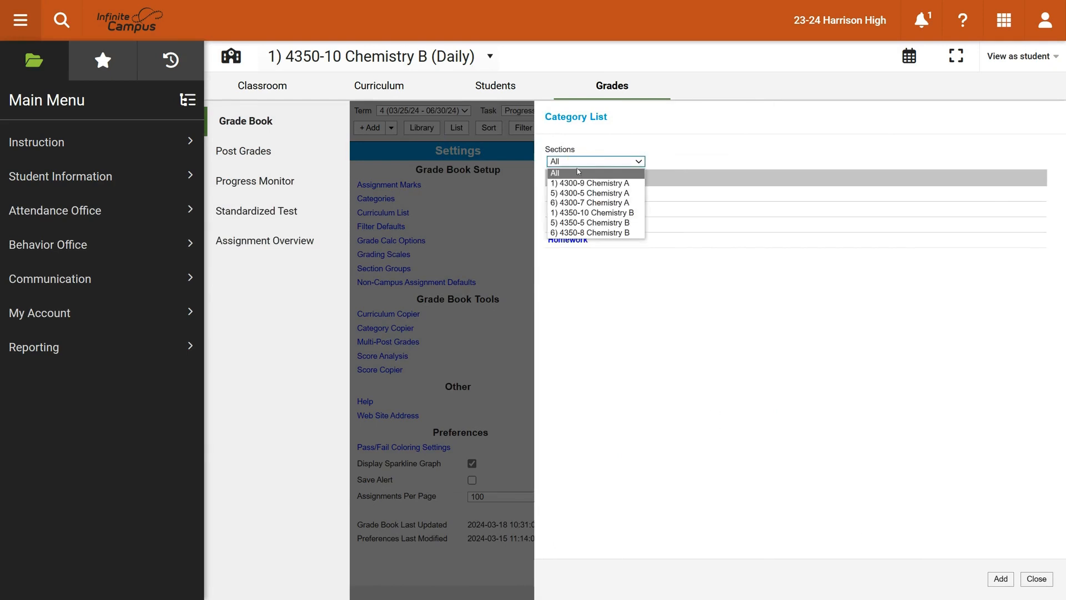
pyautogui.click(574, 183)
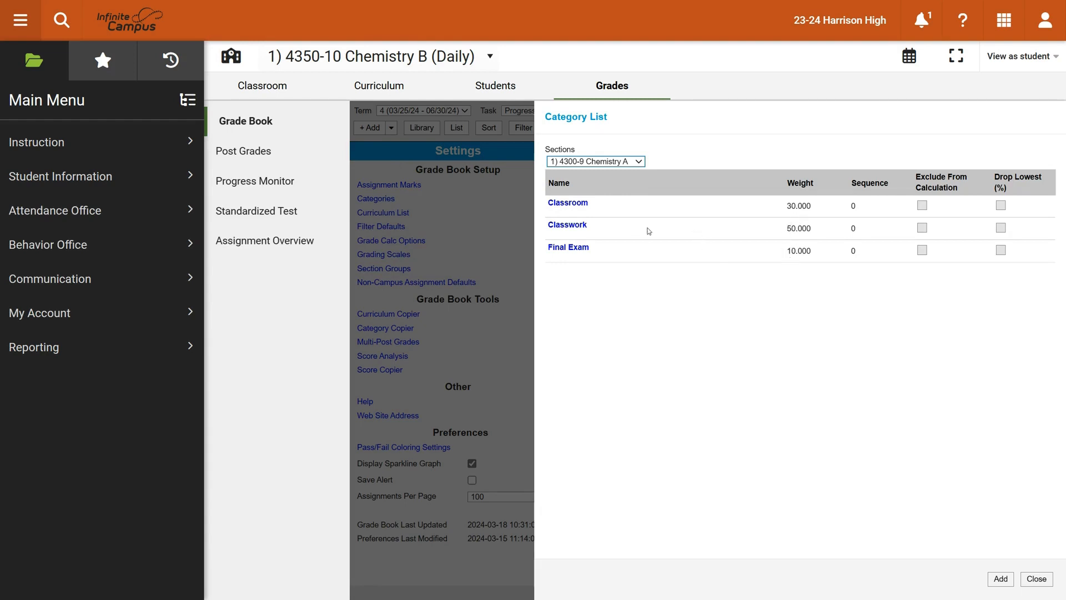
pyautogui.click(568, 203)
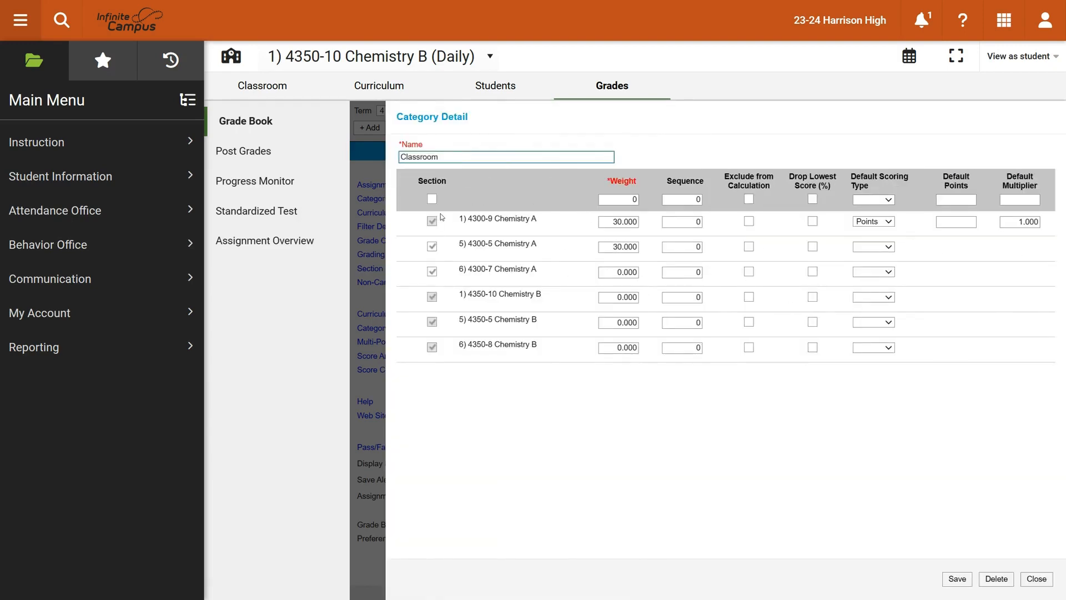
pyautogui.click(1037, 579)
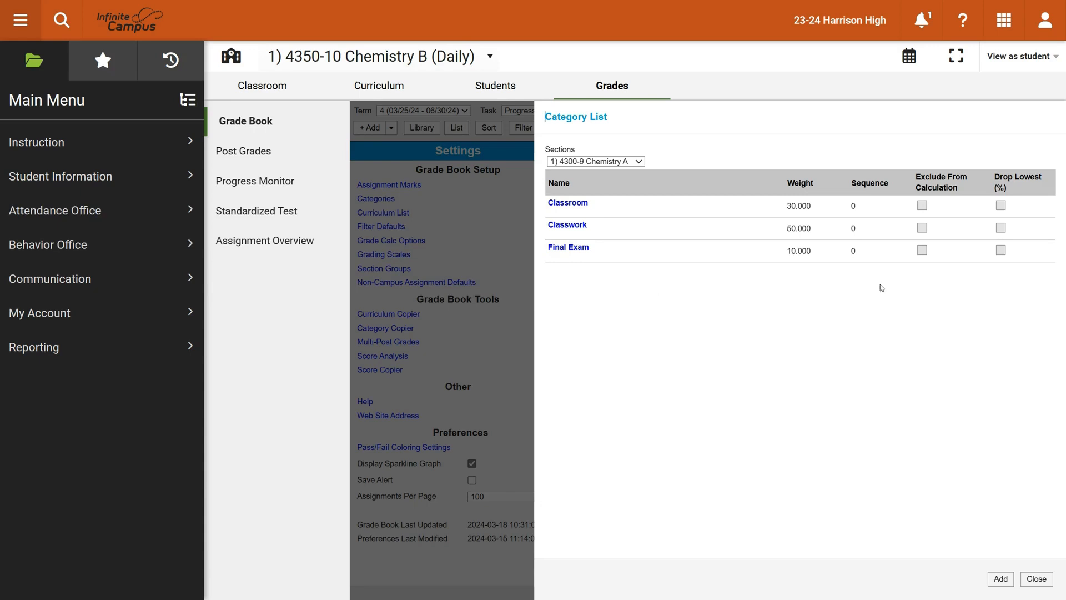
pyautogui.click(1036, 578)
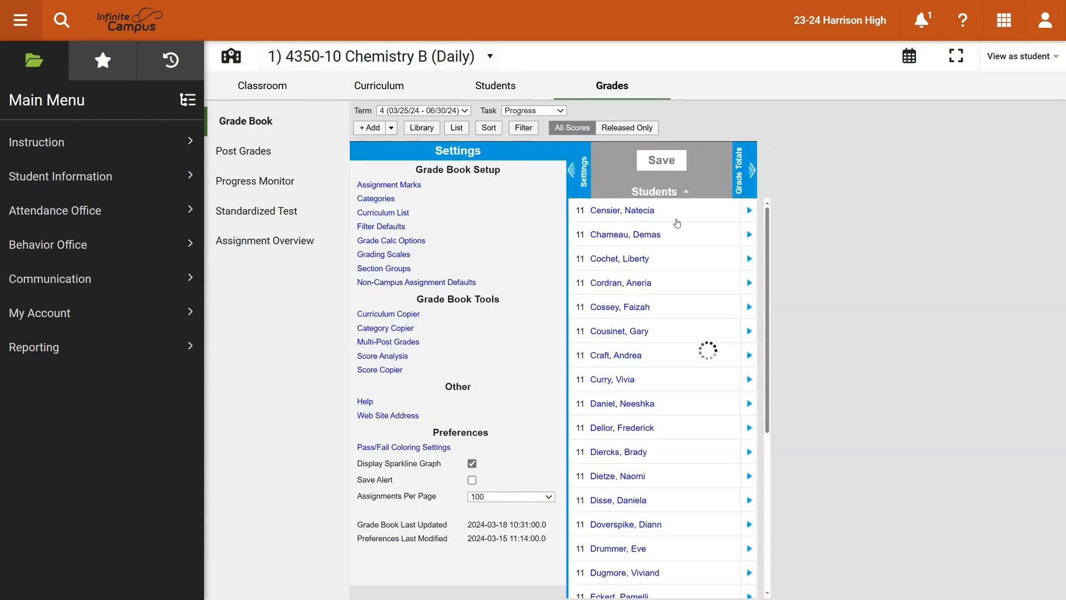
pyautogui.click(581, 185)
pyautogui.click(363, 183)
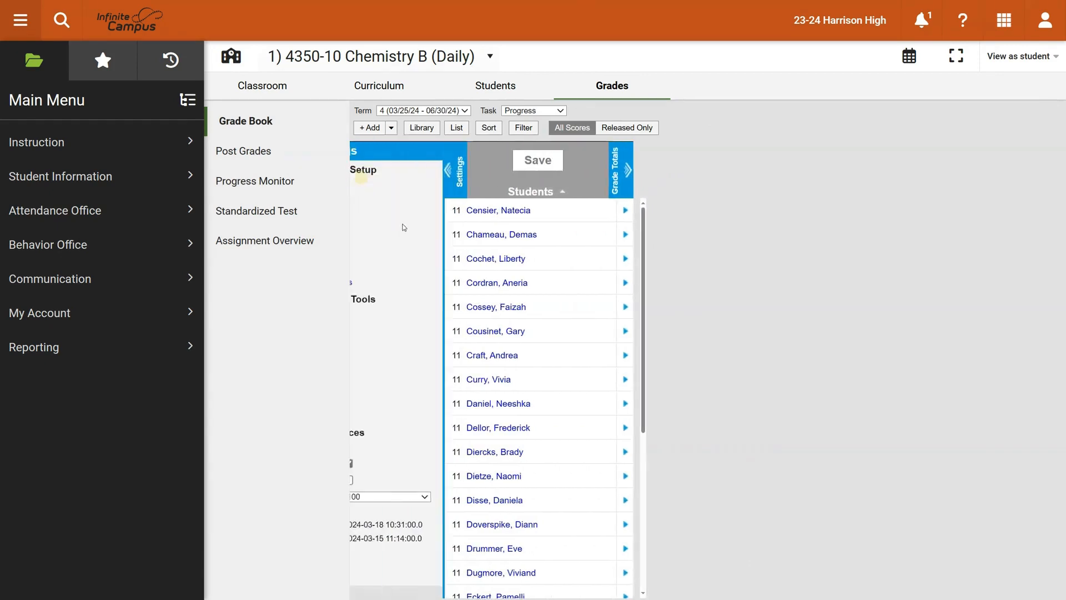
pyautogui.click(383, 212)
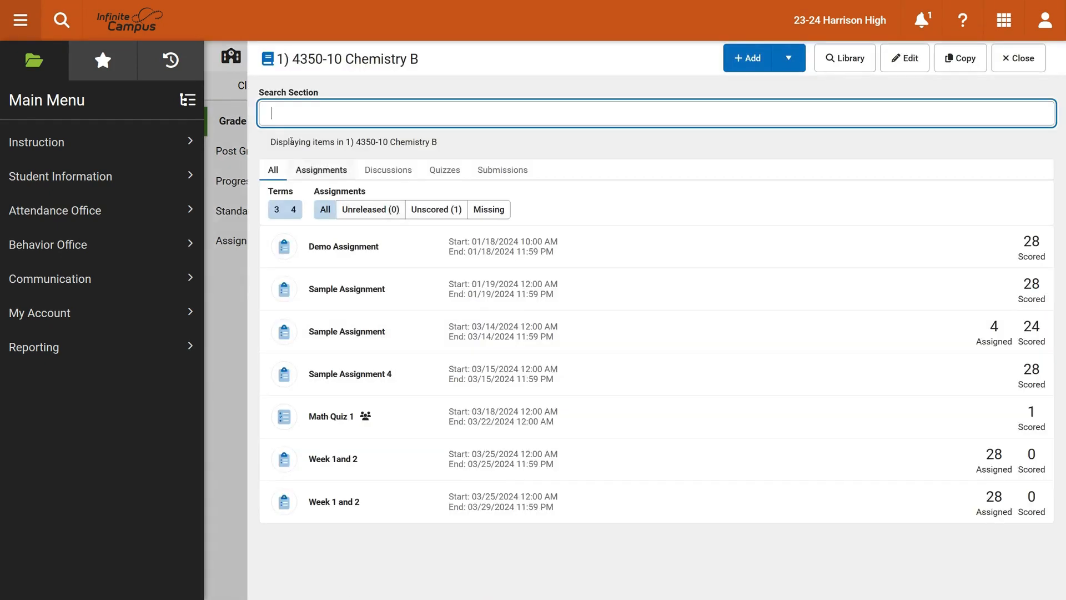
pyautogui.click(1018, 58)
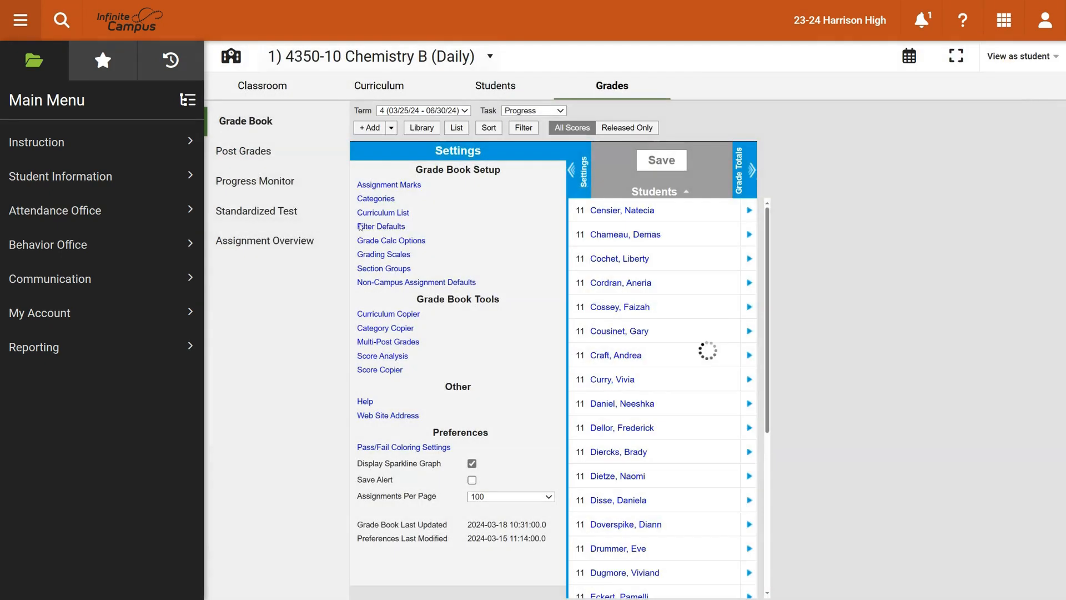
# - Reopen the category list and review the category weights of each Chemistry A and Chemistry B section in turn
pyautogui.click(371, 199)
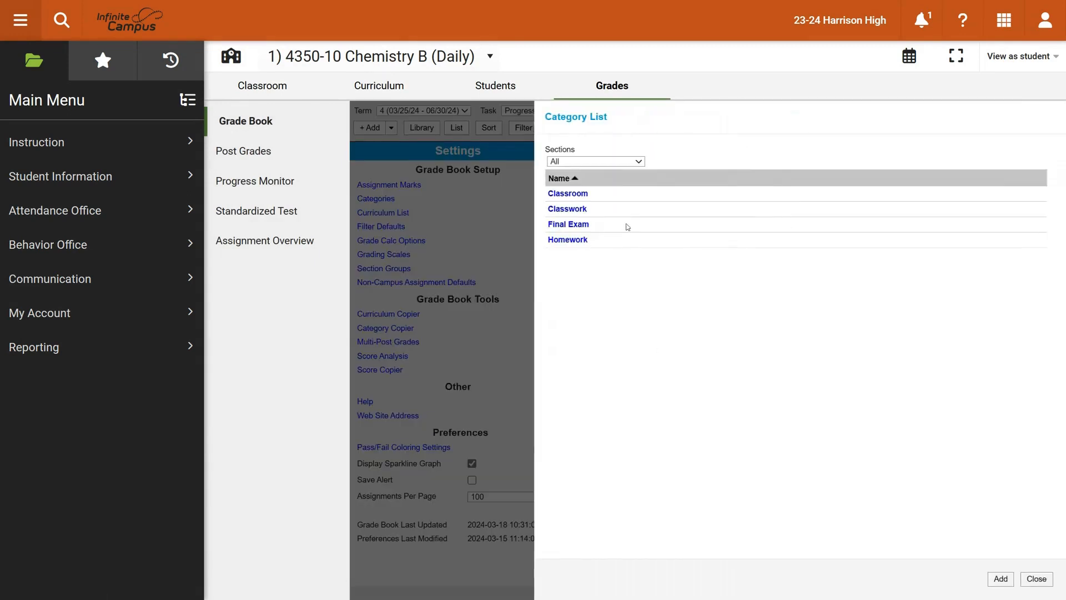
pyautogui.click(564, 162)
pyautogui.click(563, 183)
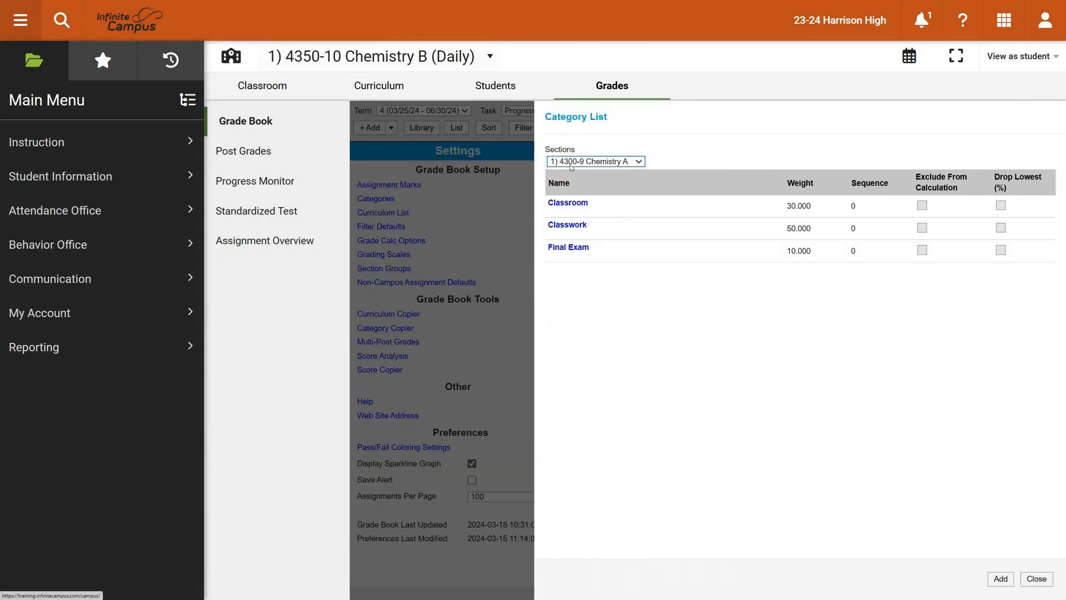
pyautogui.click(573, 162)
pyautogui.click(573, 193)
pyautogui.click(575, 162)
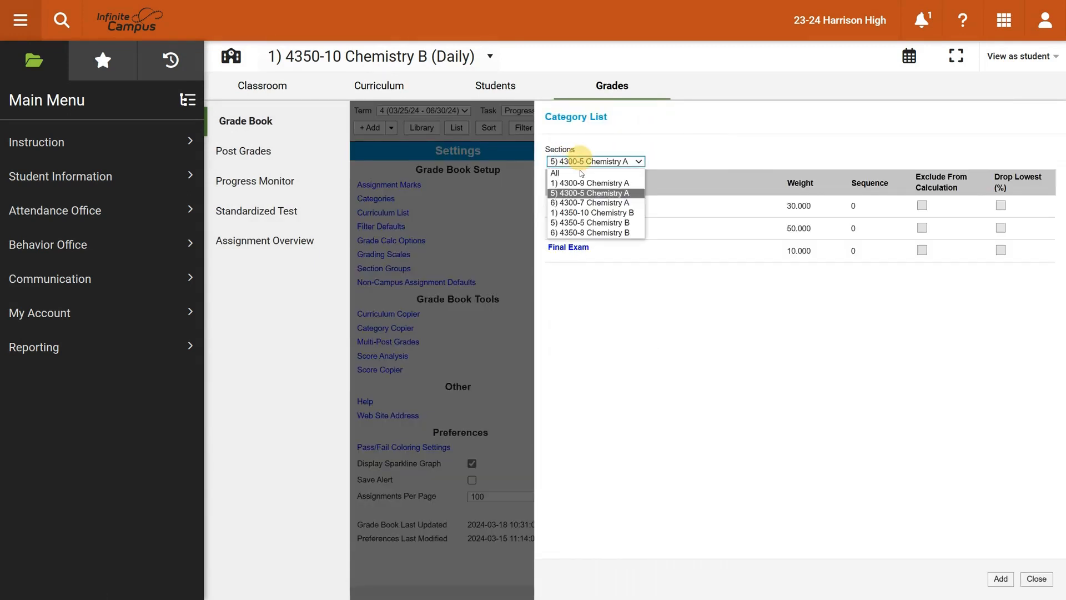
pyautogui.click(577, 205)
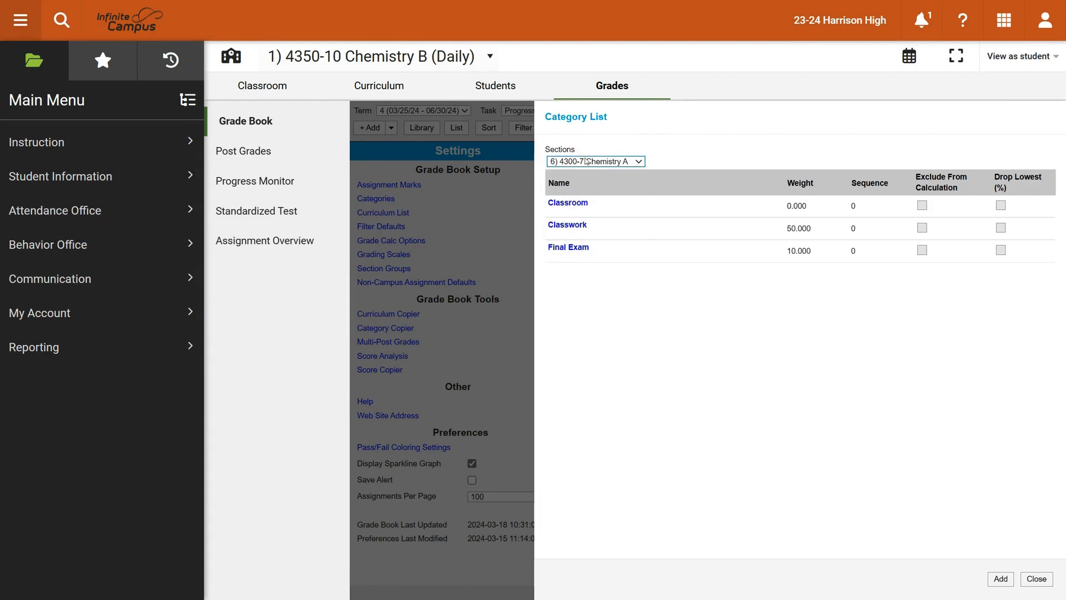
pyautogui.click(586, 161)
pyautogui.click(580, 213)
pyautogui.click(583, 162)
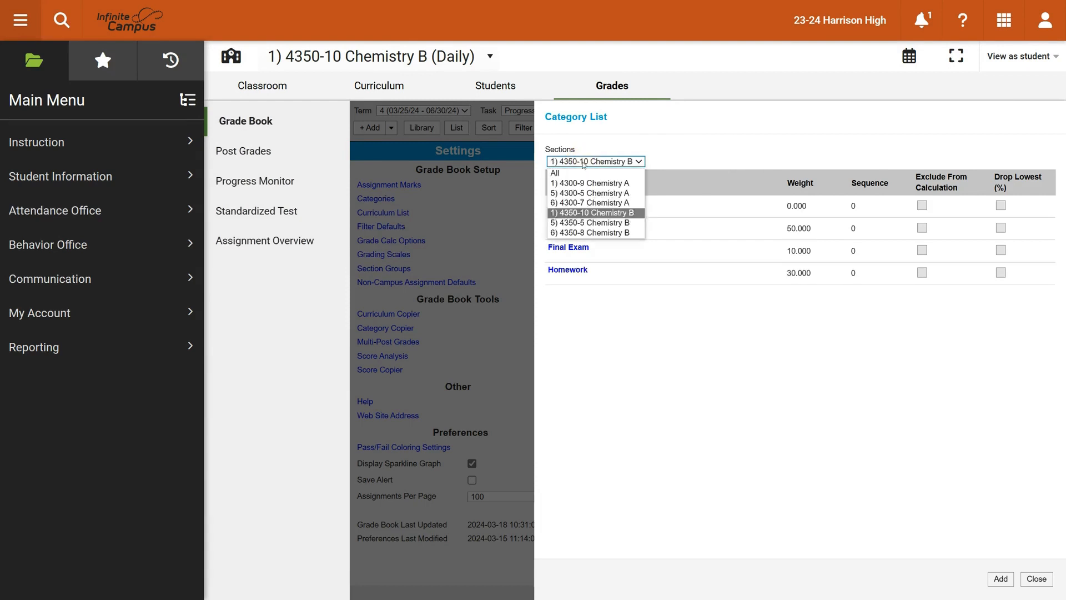
pyautogui.click(578, 222)
pyautogui.click(583, 161)
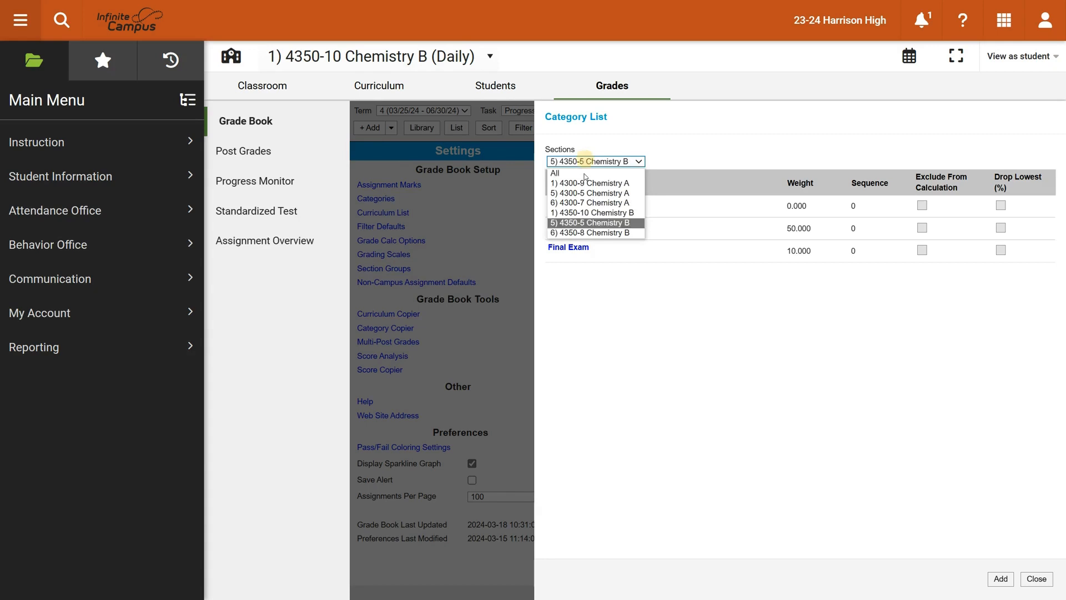
pyautogui.click(567, 234)
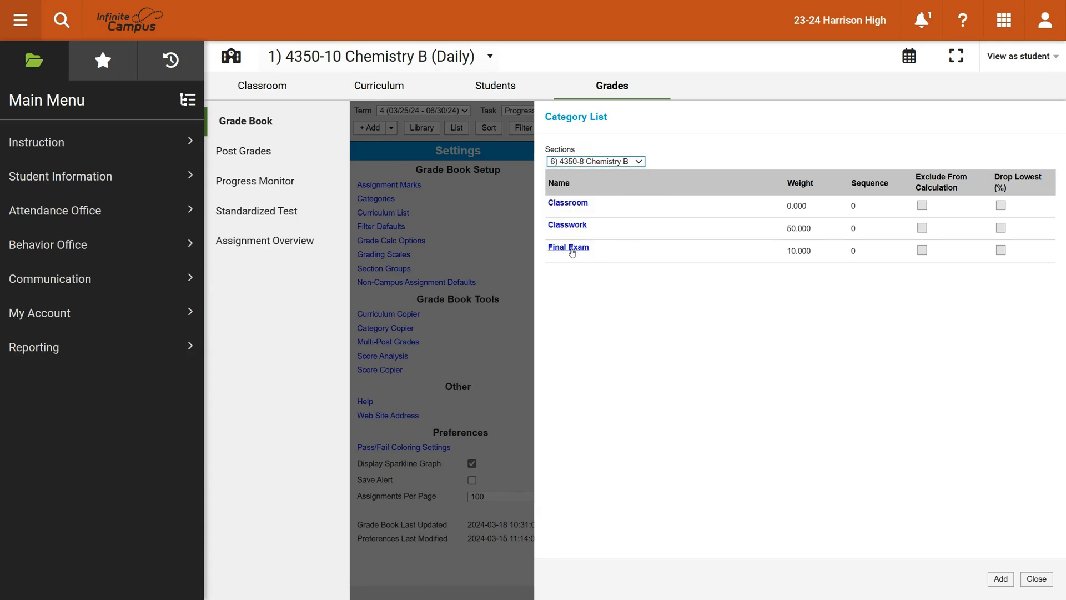
# - Open the Classroom category's details from the list for section 6) 4350-8 Chemistry B
pyautogui.click(569, 204)
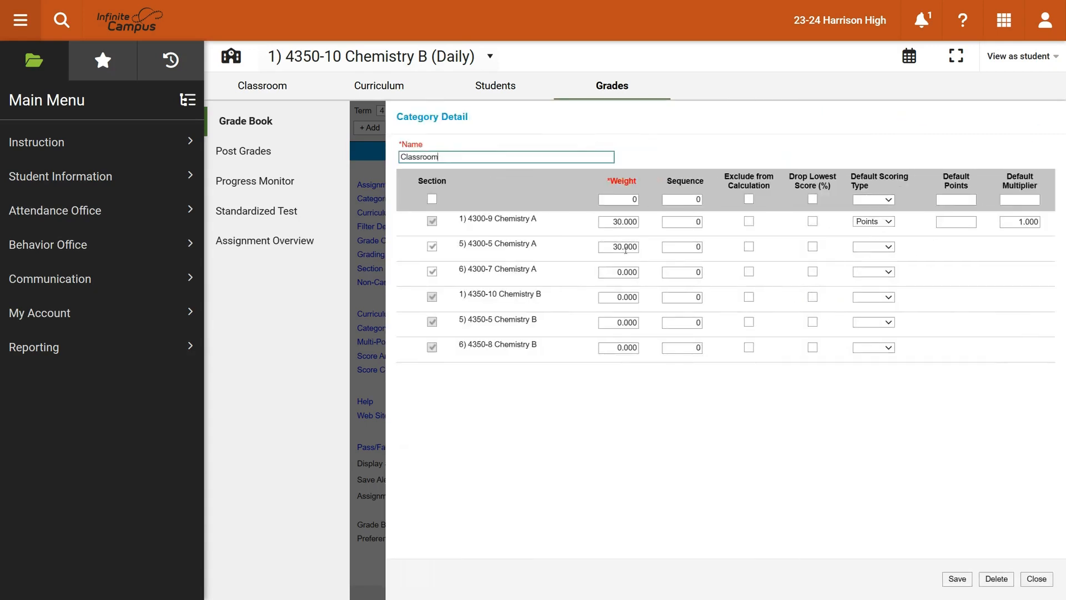